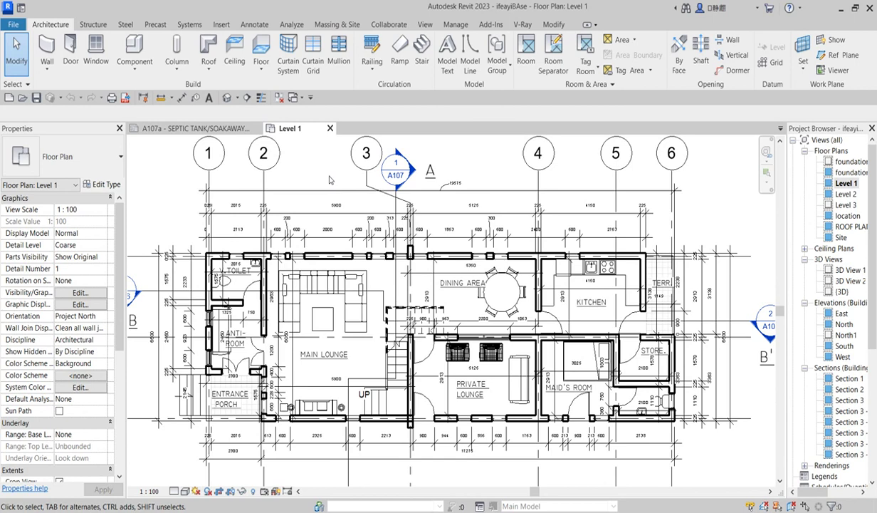
Zoom in and out on the floor plan to inspect the dimensions
scroll(339, 210, up, 2)
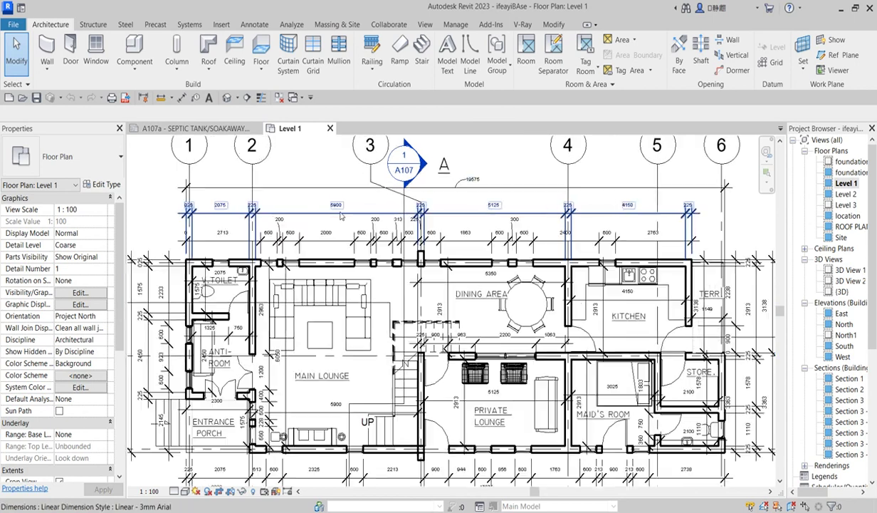
scroll(339, 212, up, 4)
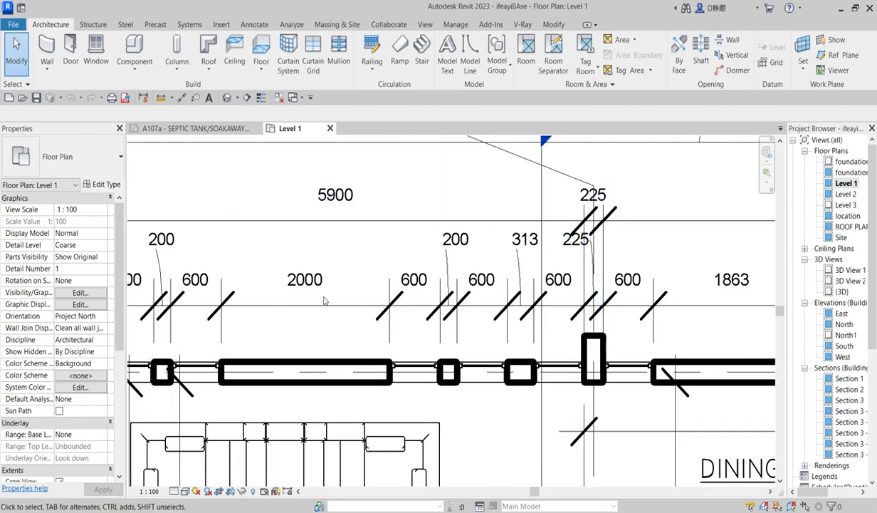
scroll(310, 292, up, 2)
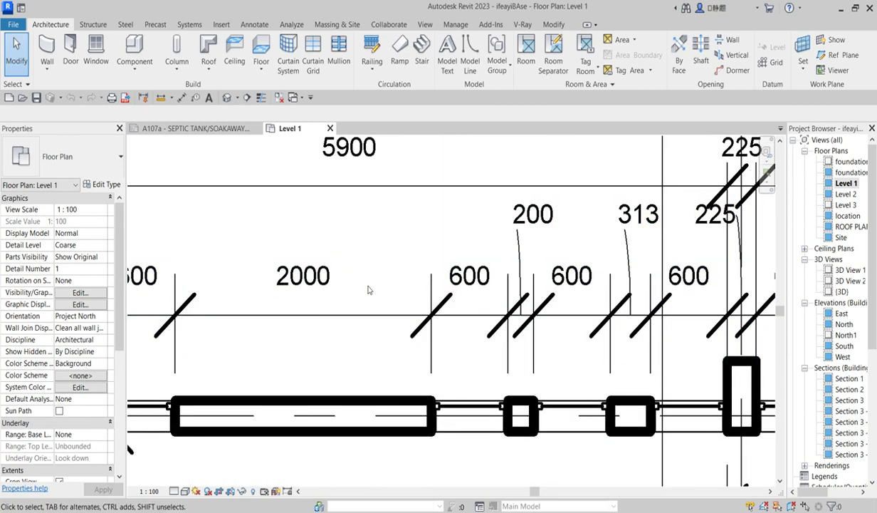
scroll(360, 291, down, 3)
scroll(361, 291, down, 3)
scroll(370, 290, up, 1)
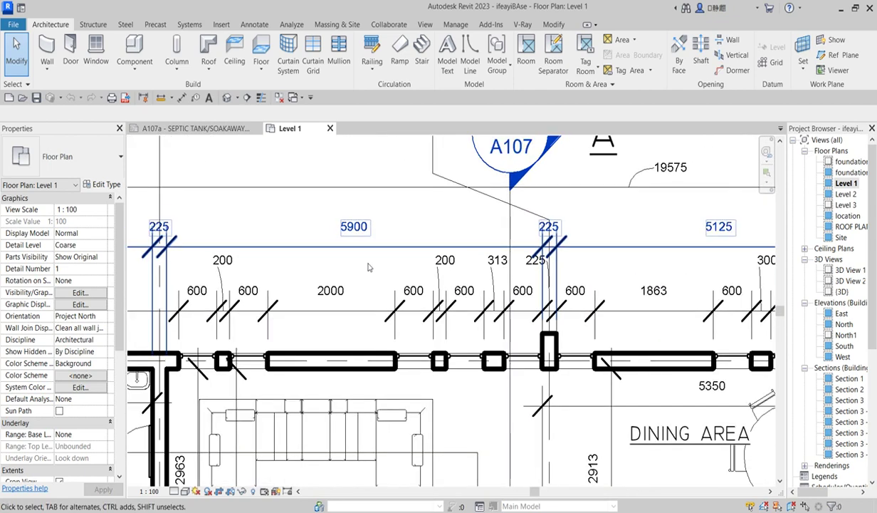
scroll(378, 291, down, 1)
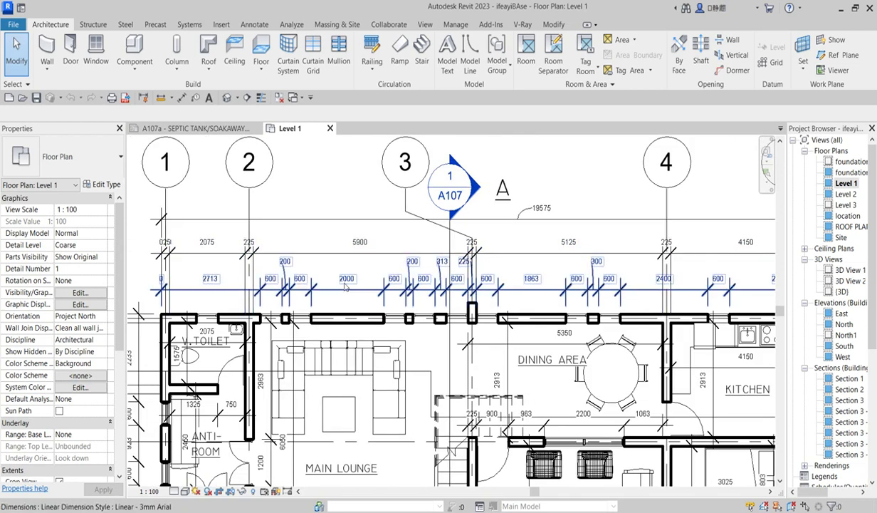
scroll(448, 322, up, 3)
scroll(373, 329, down, 2)
scroll(374, 329, down, 2)
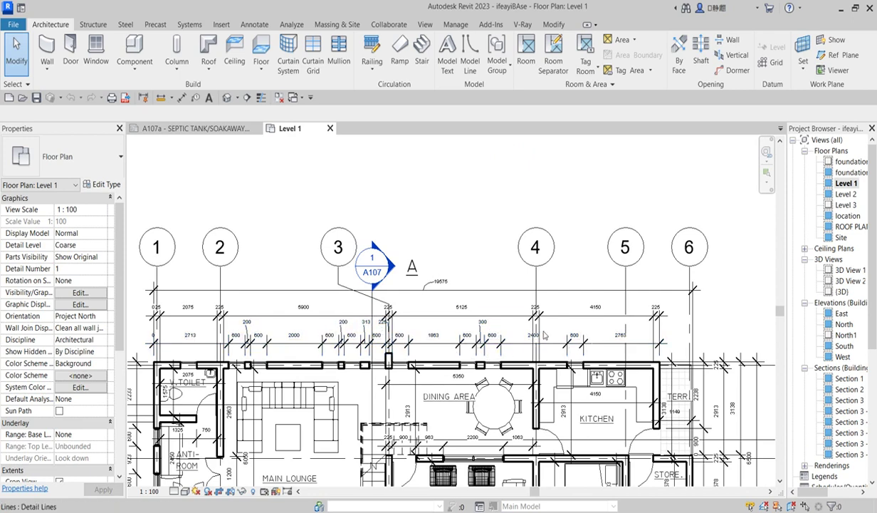
scroll(543, 318, up, 1)
scroll(544, 318, up, 1)
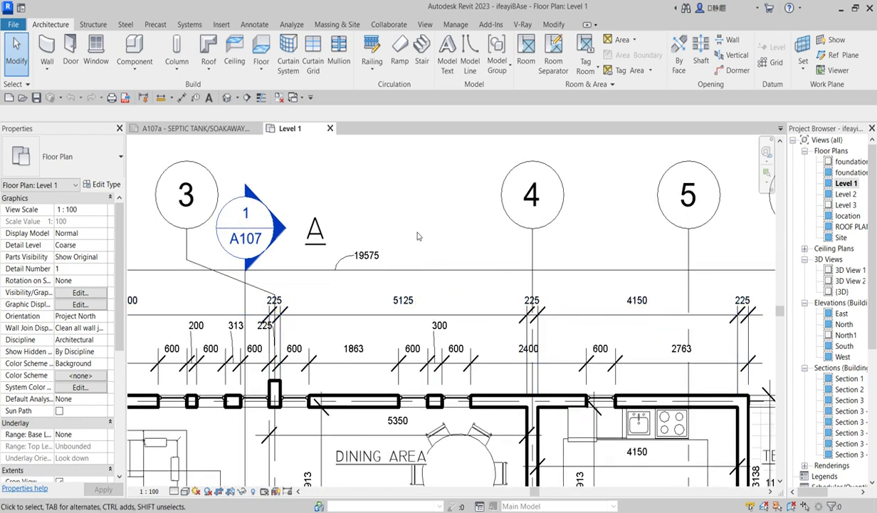
scroll(419, 236, down, 1)
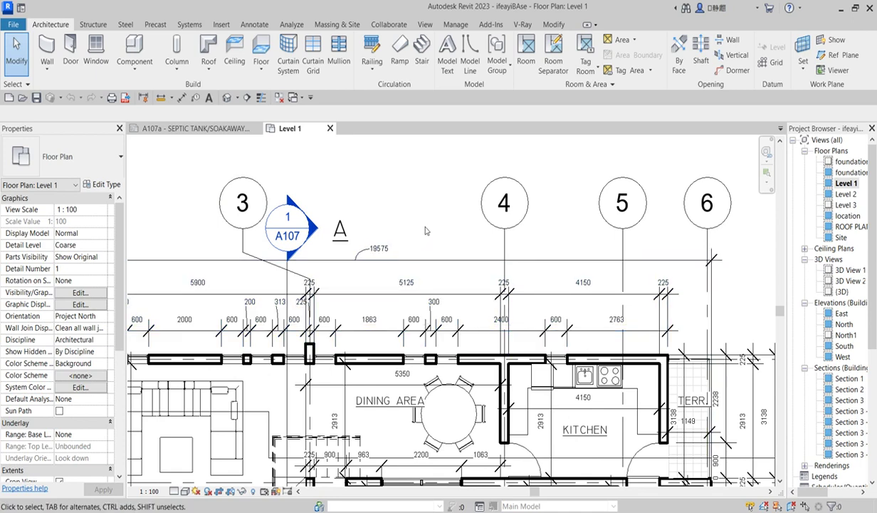
scroll(417, 217, up, 1)
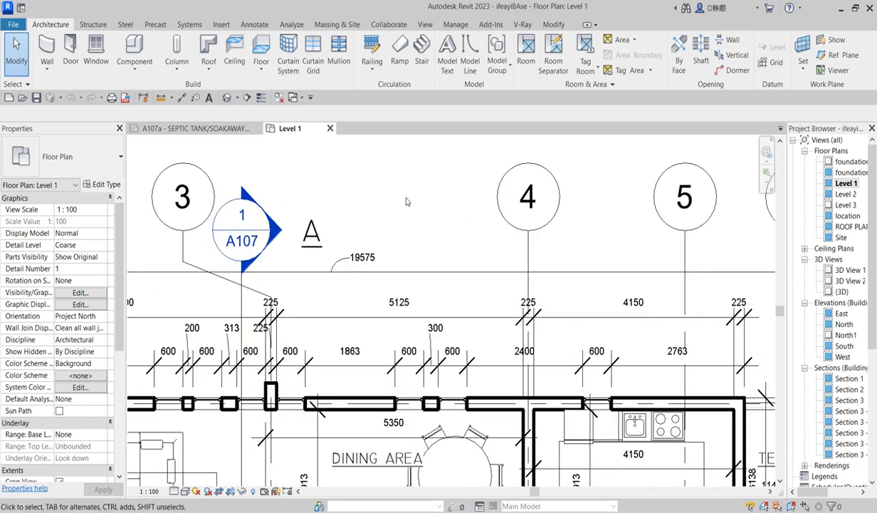
scroll(392, 192, down, 1)
scroll(422, 239, up, 2)
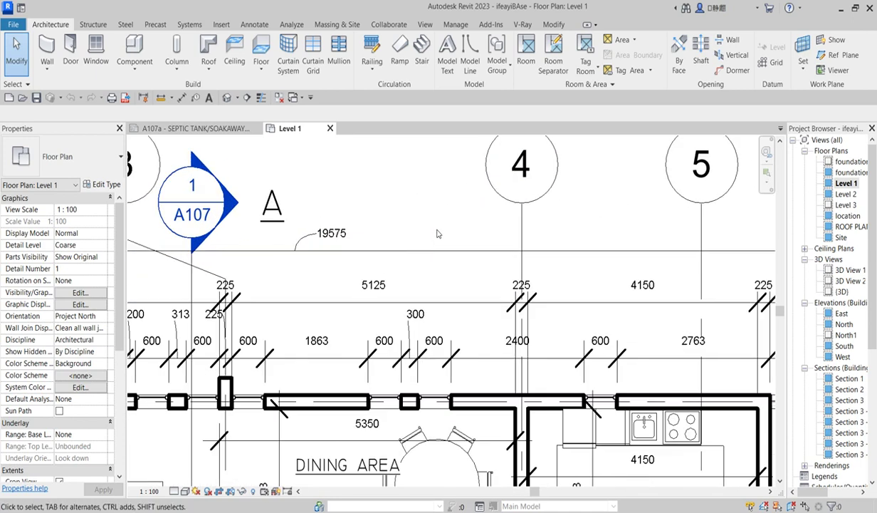
scroll(424, 225, down, 1)
scroll(395, 212, up, 1)
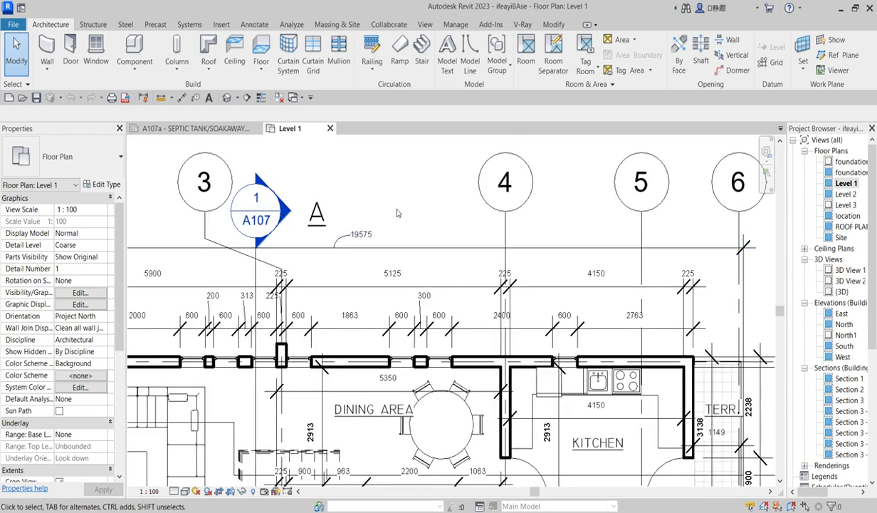
scroll(416, 231, down, 1)
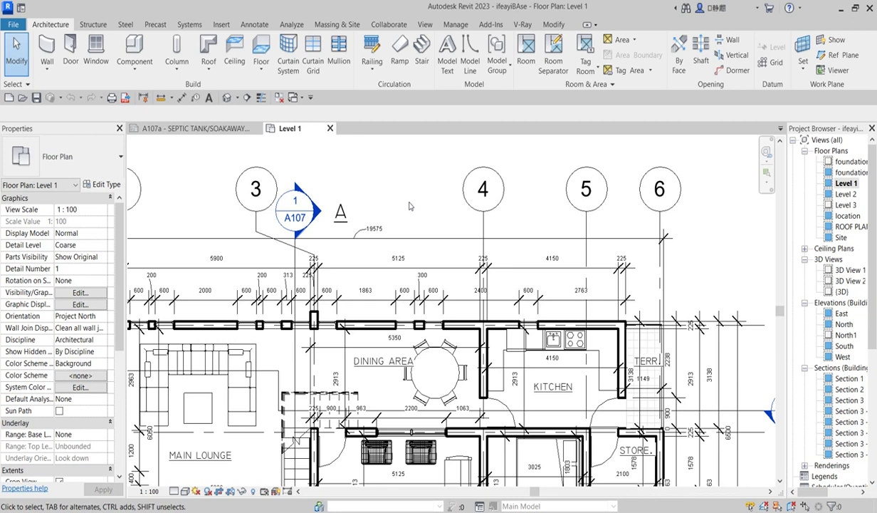
Open Project Units with UN, reposition it, and bring up the Currency format settings
key(u)
key(n)
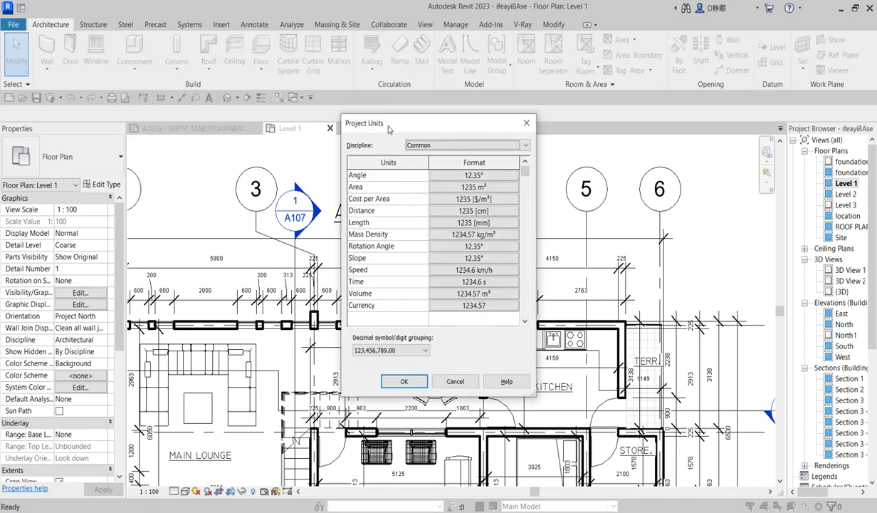
drag(430, 122, 420, 150)
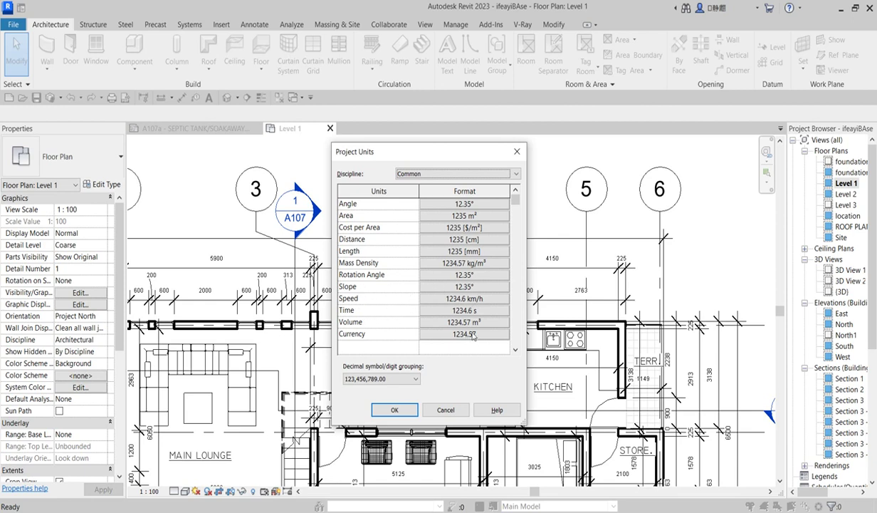
click(467, 333)
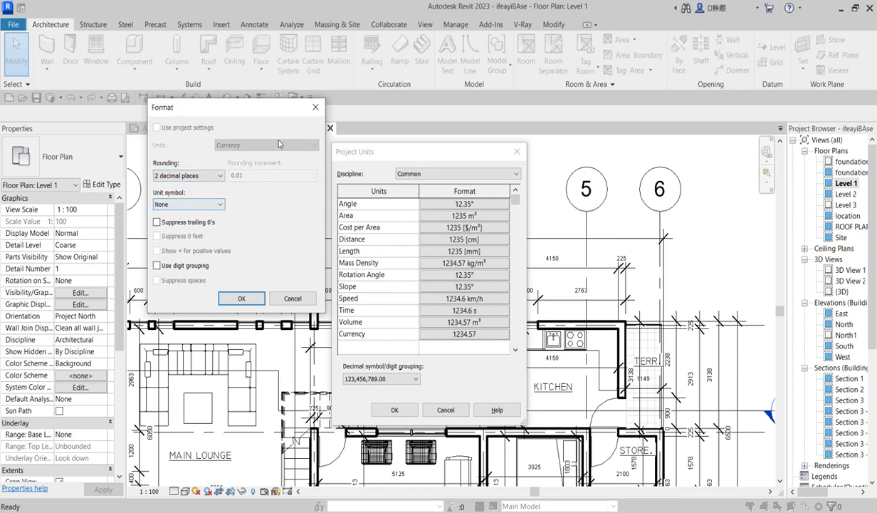
Leave Currency unchanged, set the Length units to Meters, and apply to the project
click(315, 109)
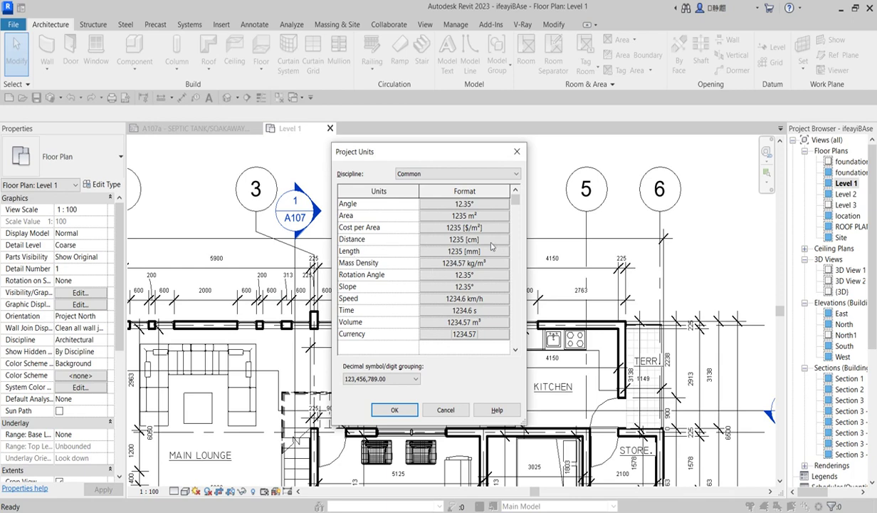
click(464, 251)
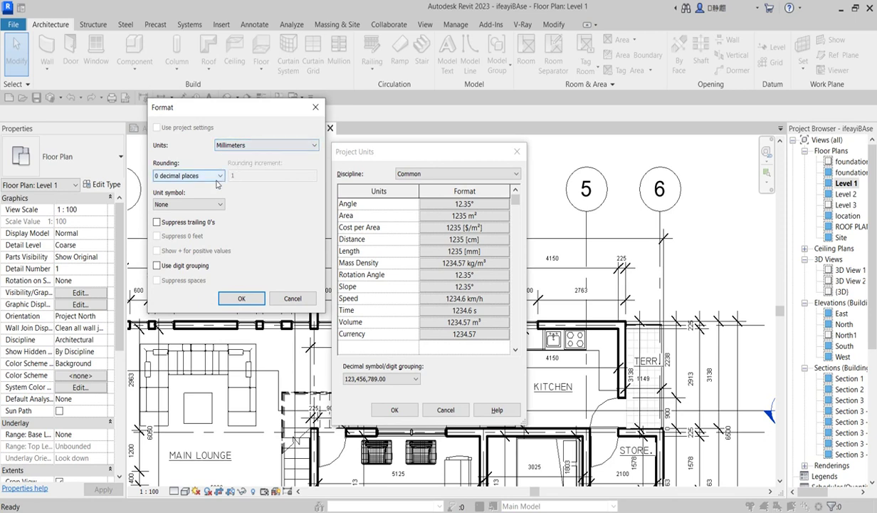
click(294, 146)
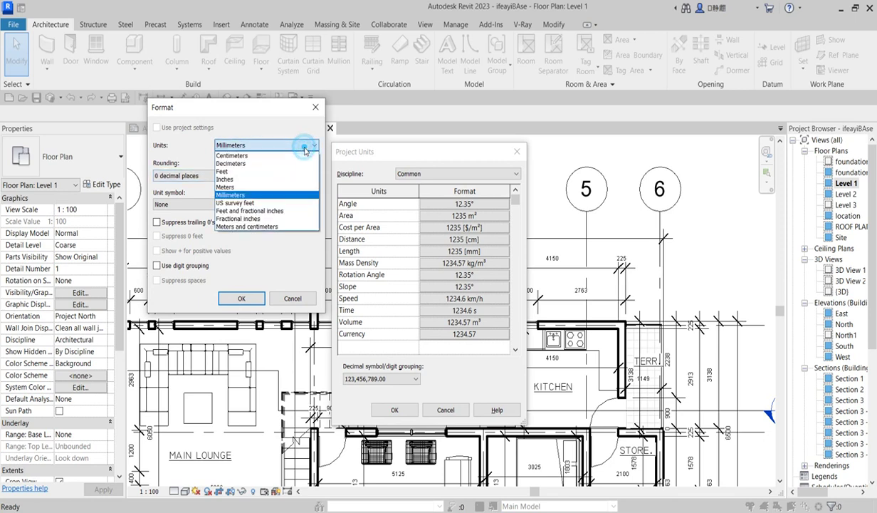
click(244, 188)
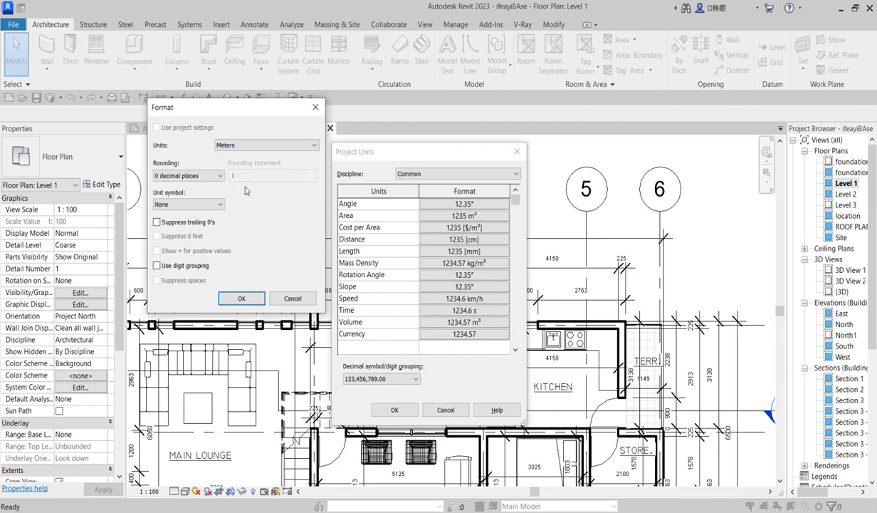
click(242, 298)
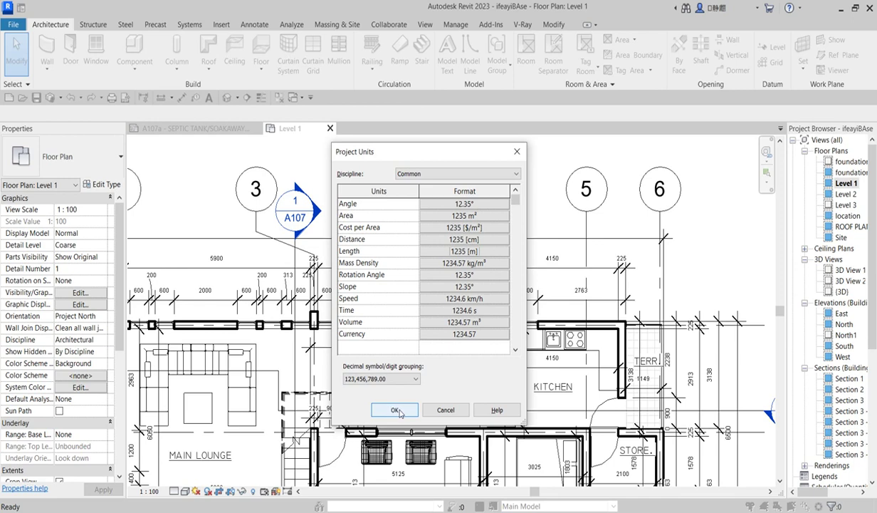
click(395, 411)
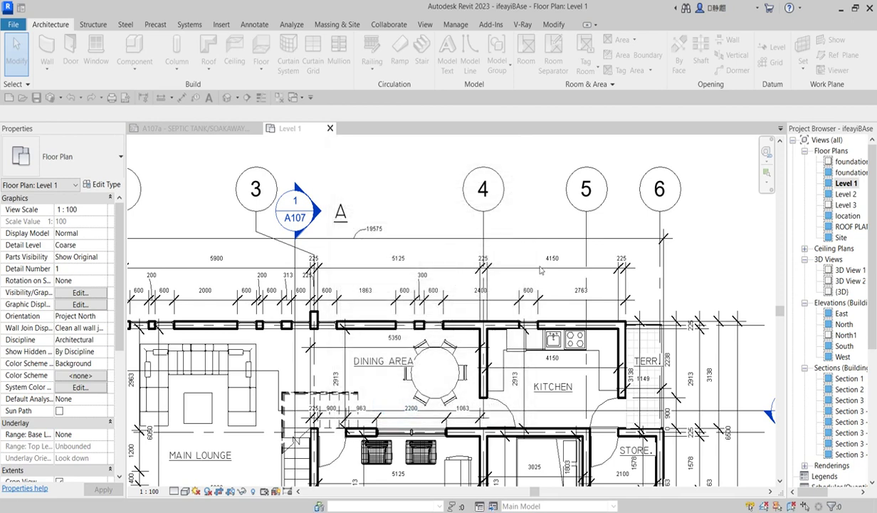
scroll(539, 272, up, 3)
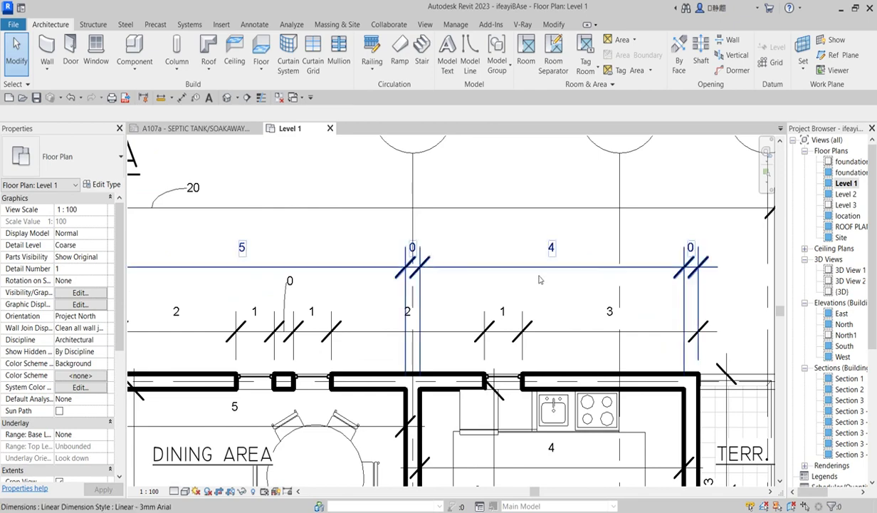
scroll(471, 317, up, 1)
scroll(472, 317, down, 2)
scroll(474, 306, up, 2)
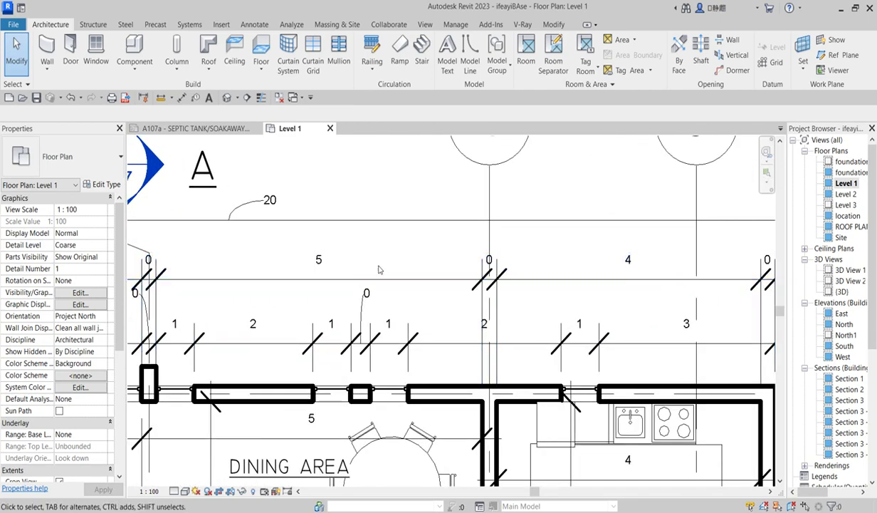
scroll(477, 298, down, 2)
scroll(477, 297, down, 2)
scroll(377, 292, up, 1)
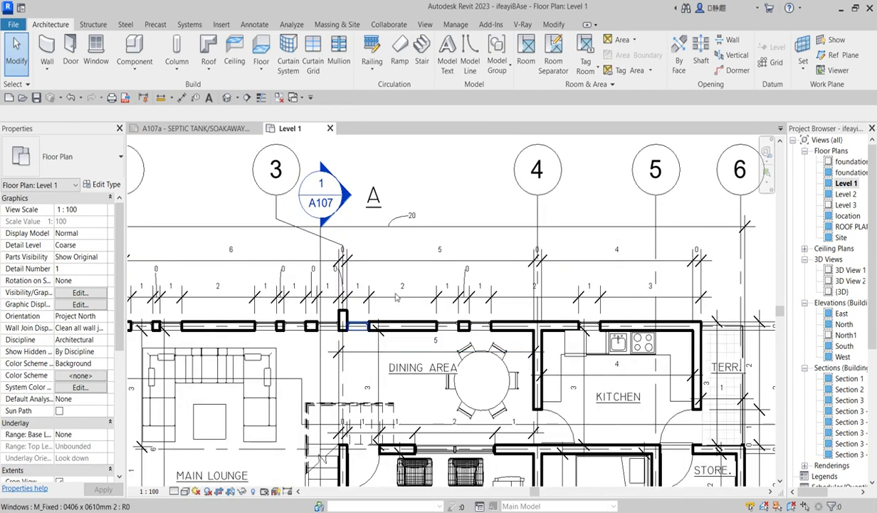
scroll(426, 231, up, 1)
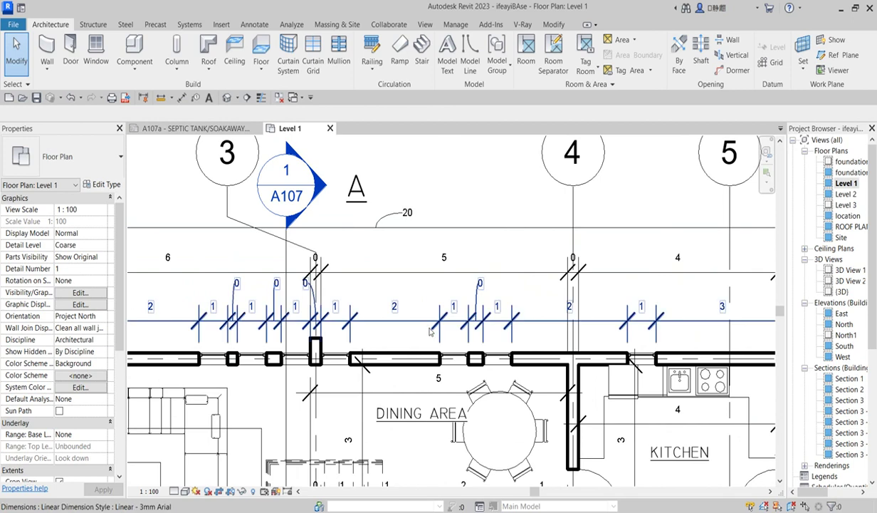
scroll(430, 313, down, 1)
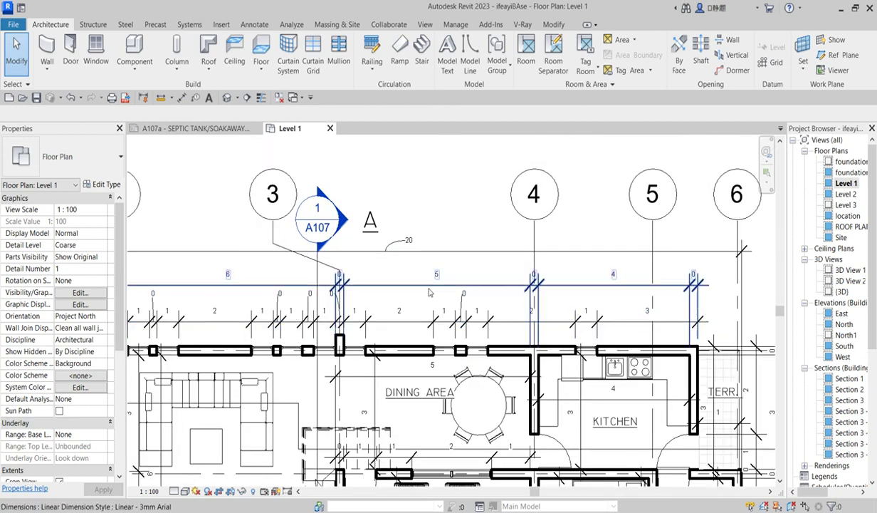
scroll(427, 288, up, 2)
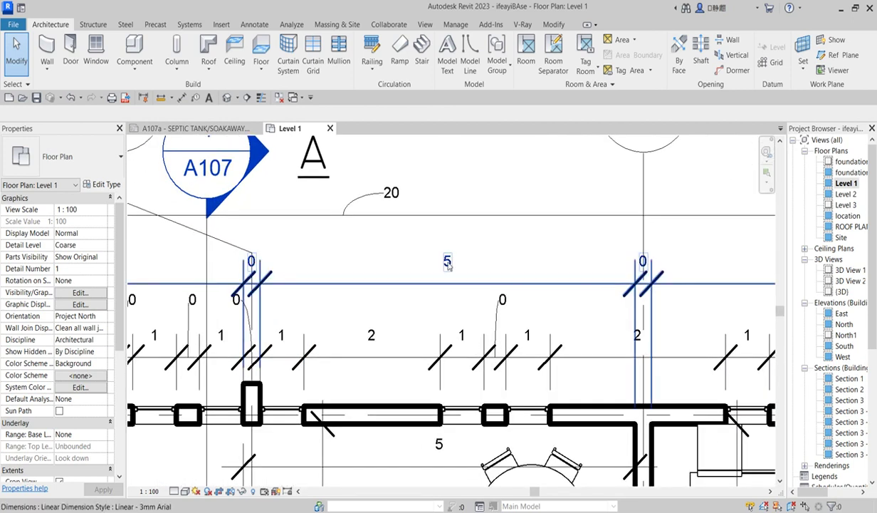
scroll(447, 265, down, 1)
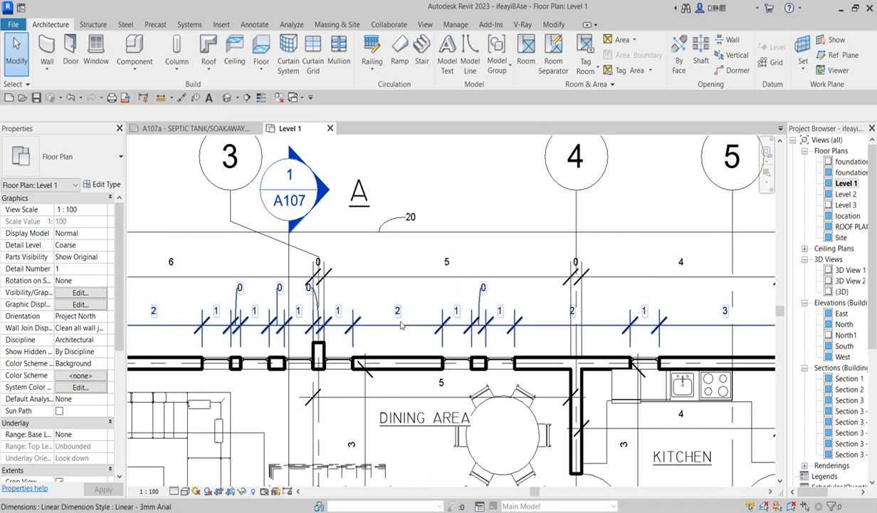
key(u)
key(n)
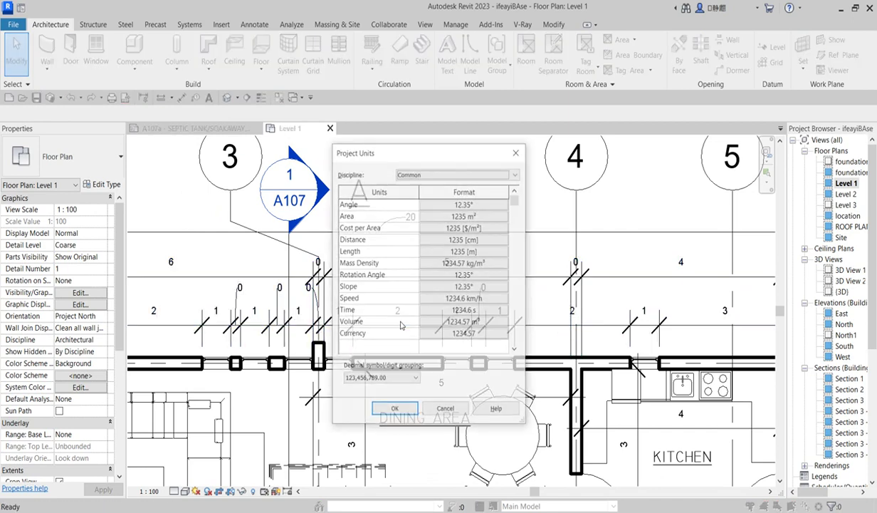
Set the Length unit symbol to m and apply, so plan dimensions read like 5 m
click(471, 251)
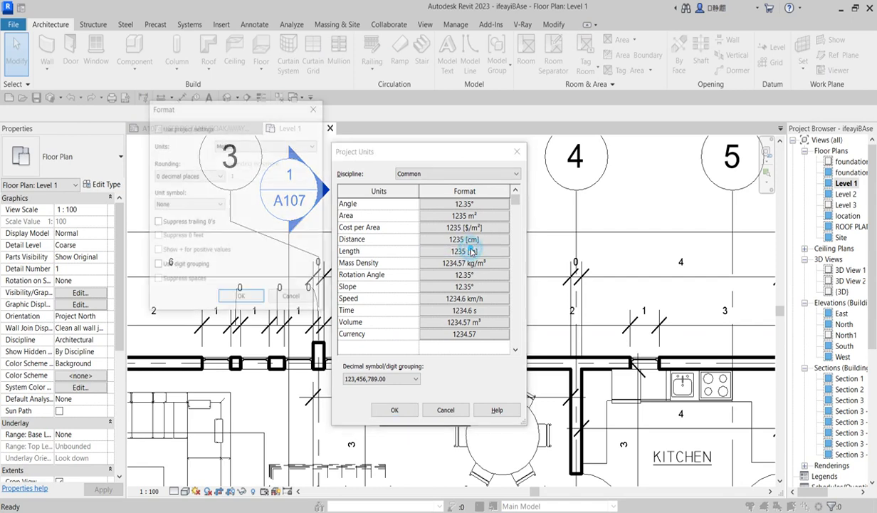
click(218, 205)
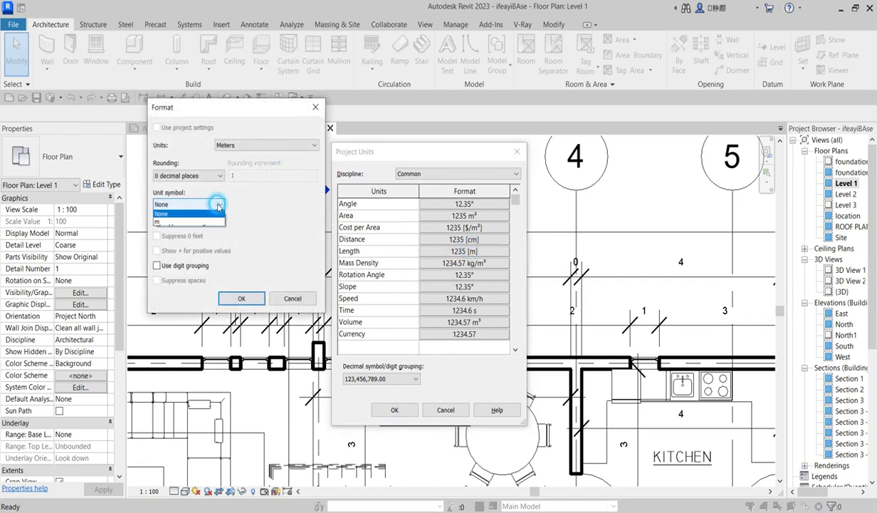
click(165, 231)
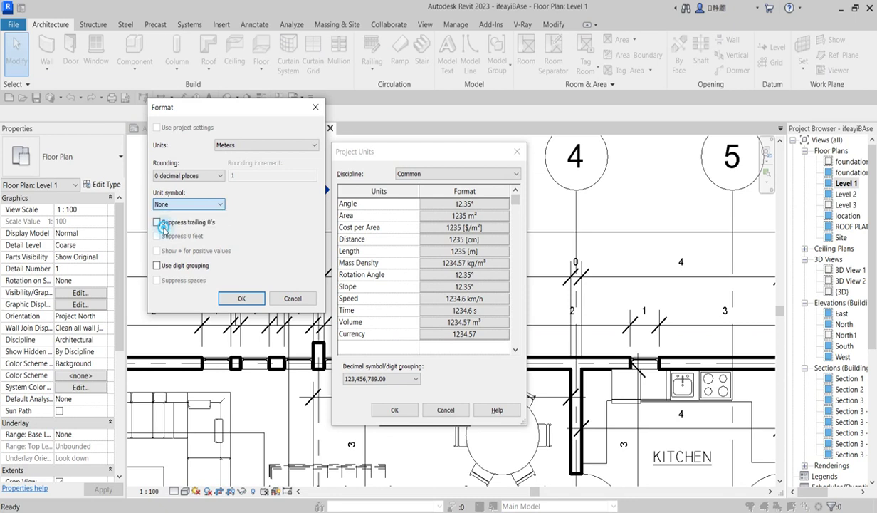
click(206, 204)
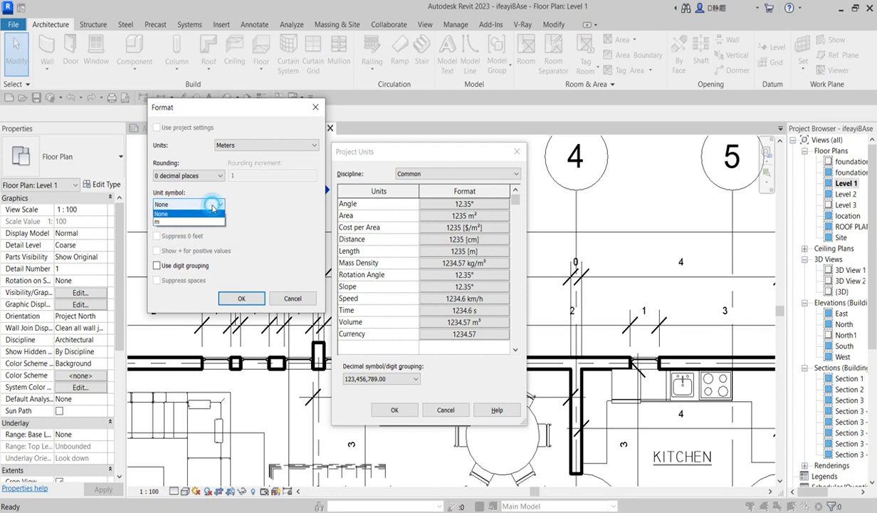
click(168, 223)
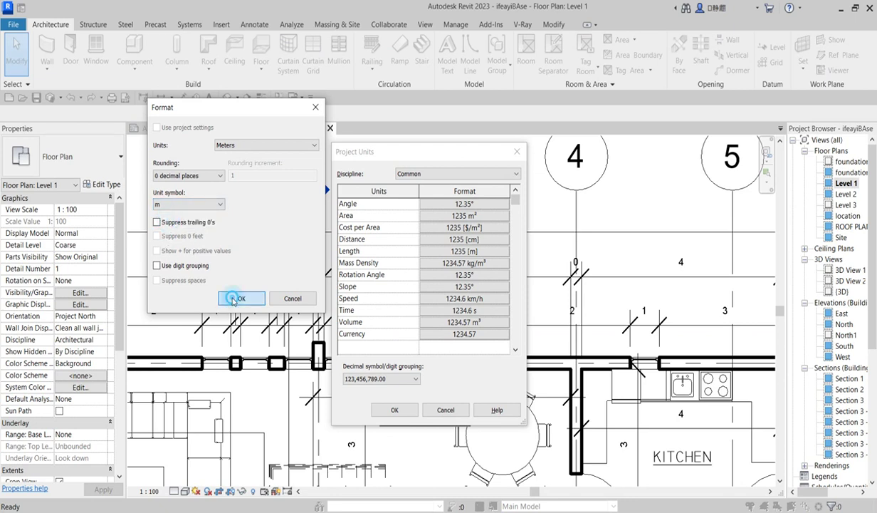
click(241, 298)
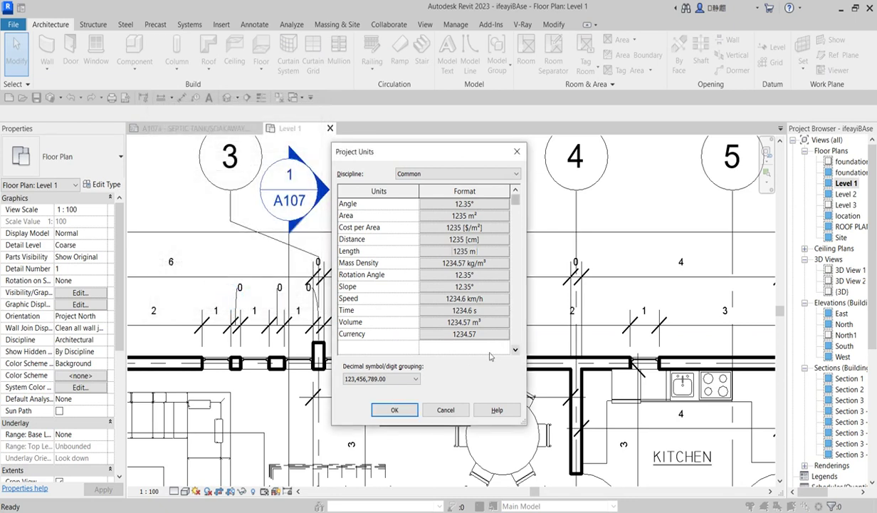
click(403, 413)
scroll(633, 295, up, 3)
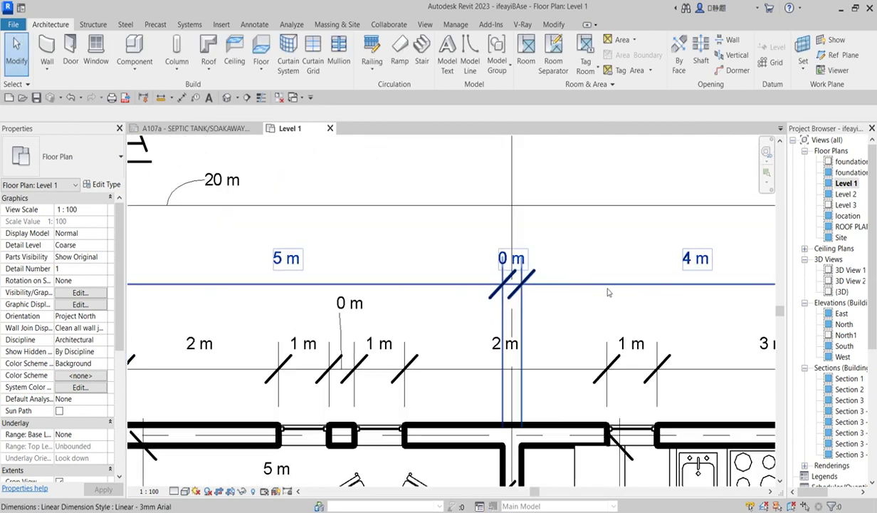
scroll(369, 270, down, 3)
scroll(353, 292, up, 2)
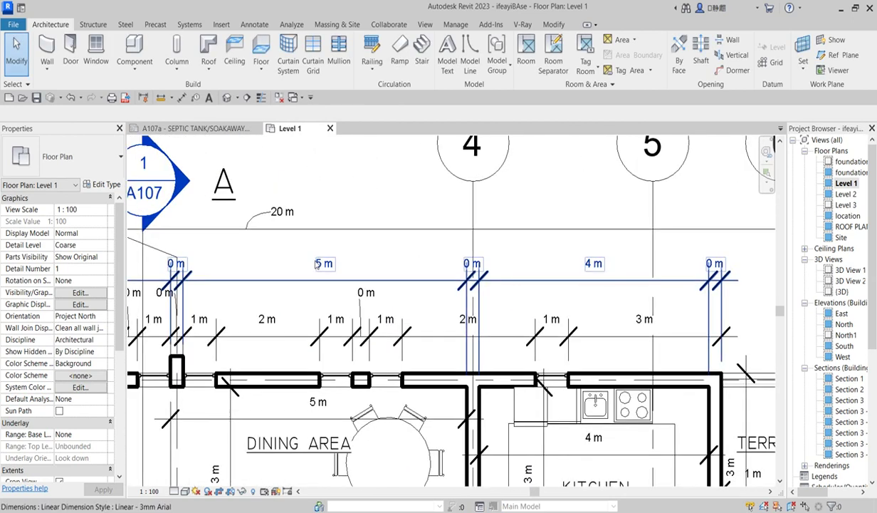
scroll(348, 299, down, 1)
scroll(348, 299, down, 2)
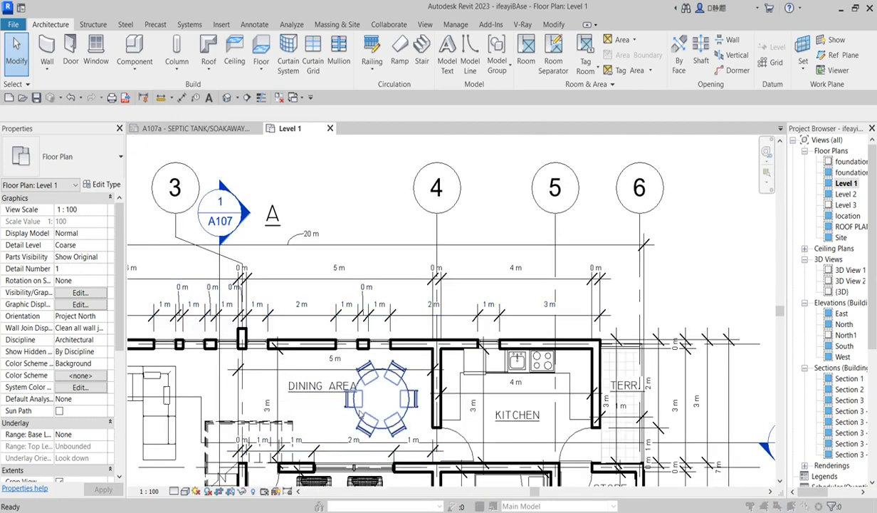
Via UN, change the Length units to Feet with the ft symbol and apply
key(u)
key(n)
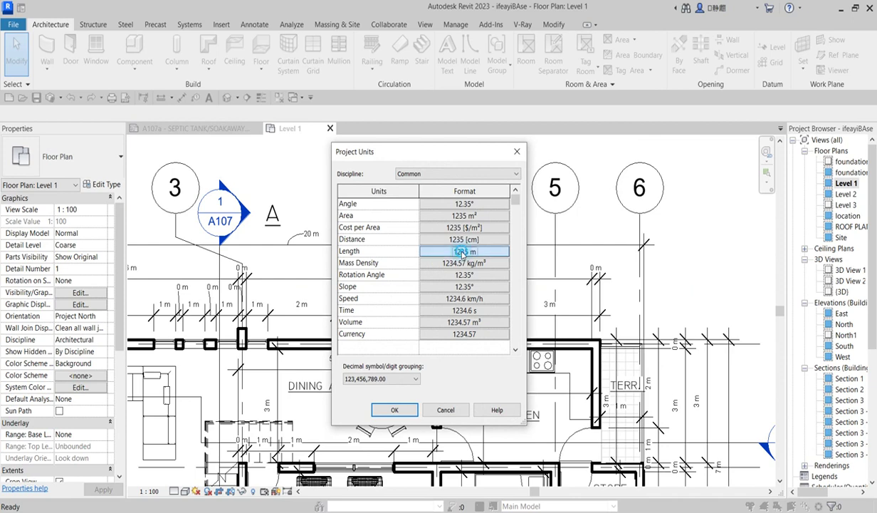
click(463, 251)
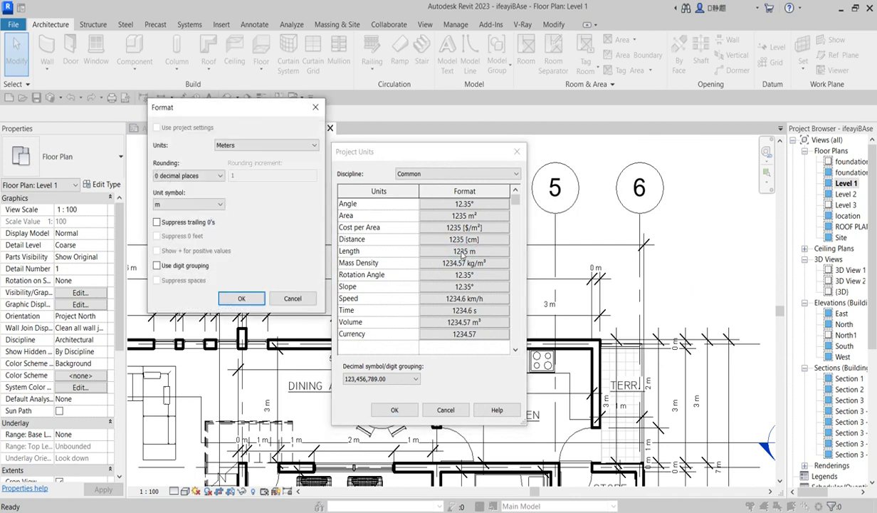
click(312, 145)
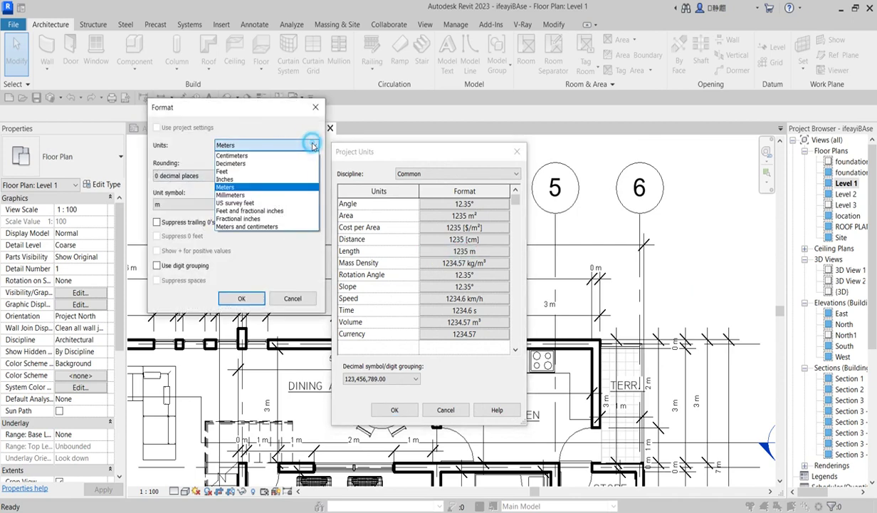
click(223, 172)
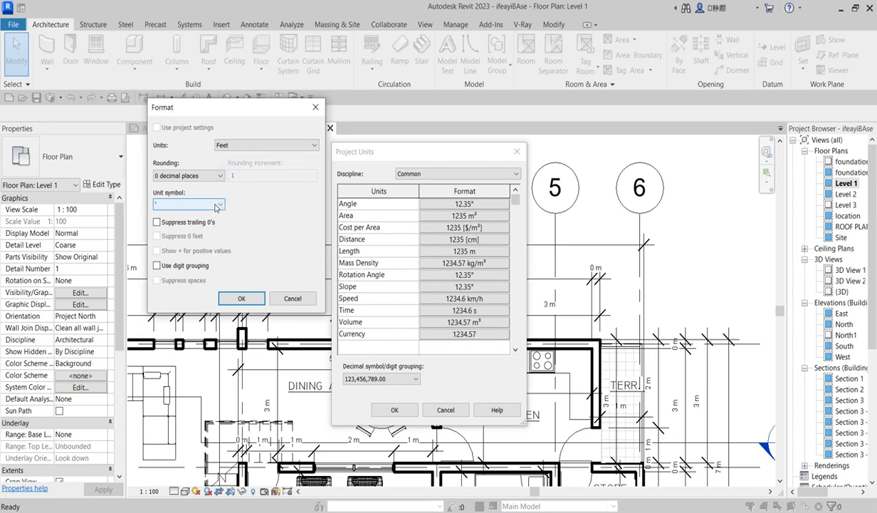
click(216, 204)
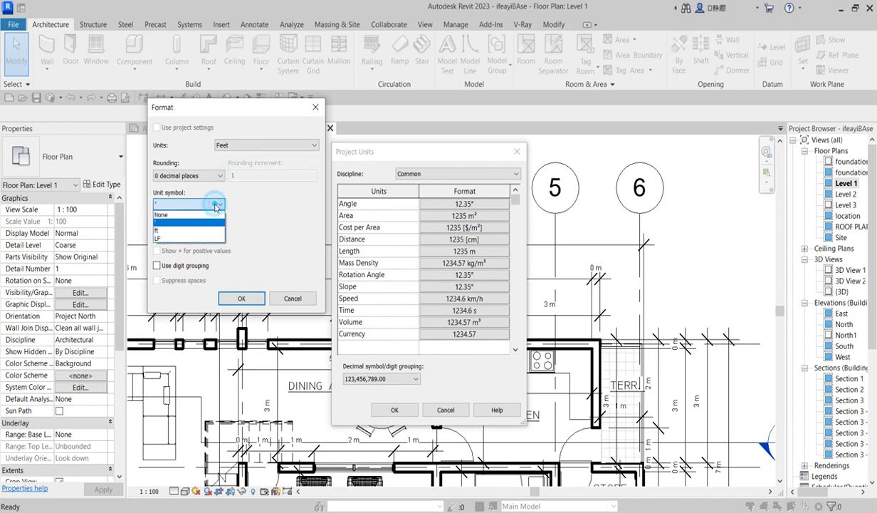
click(174, 230)
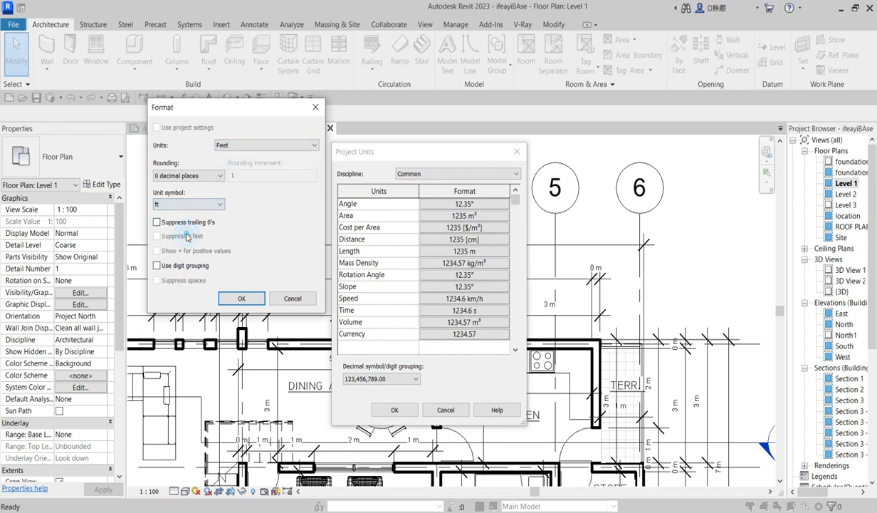
click(241, 298)
click(388, 409)
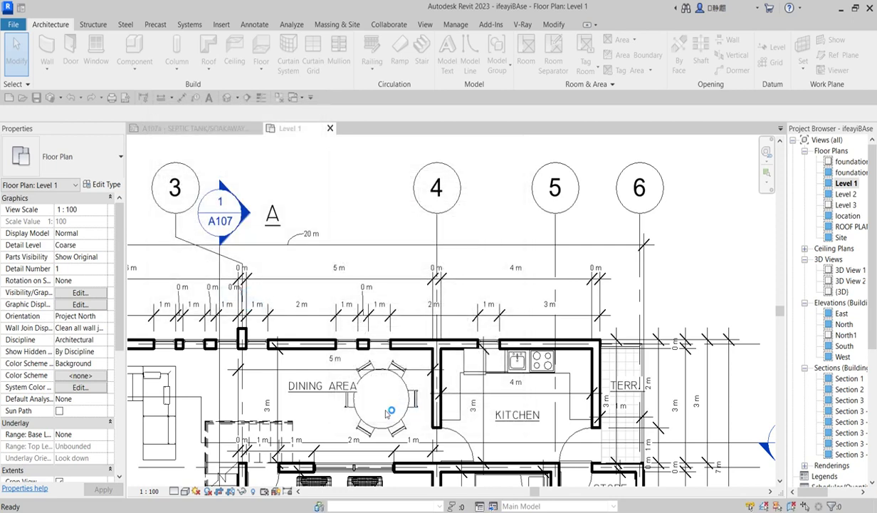
scroll(470, 246, up, 4)
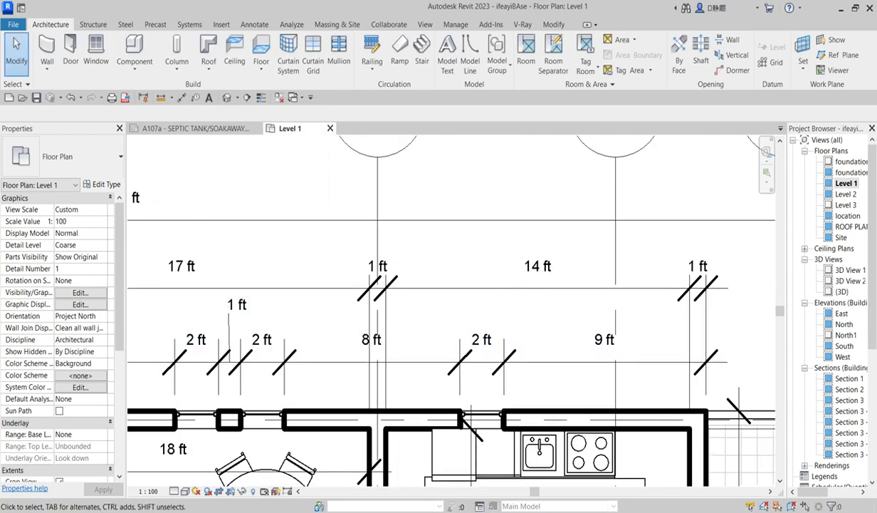
scroll(397, 468, down, 5)
scroll(397, 468, down, 3)
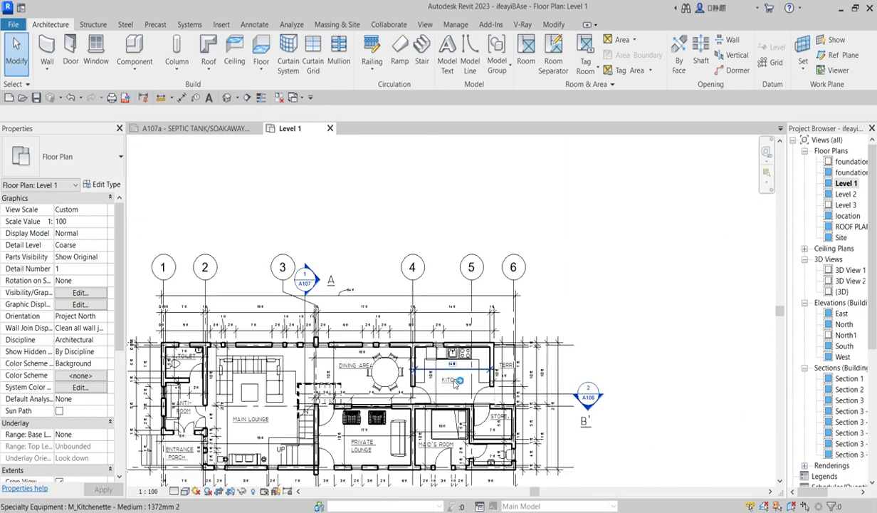
scroll(249, 420, up, 5)
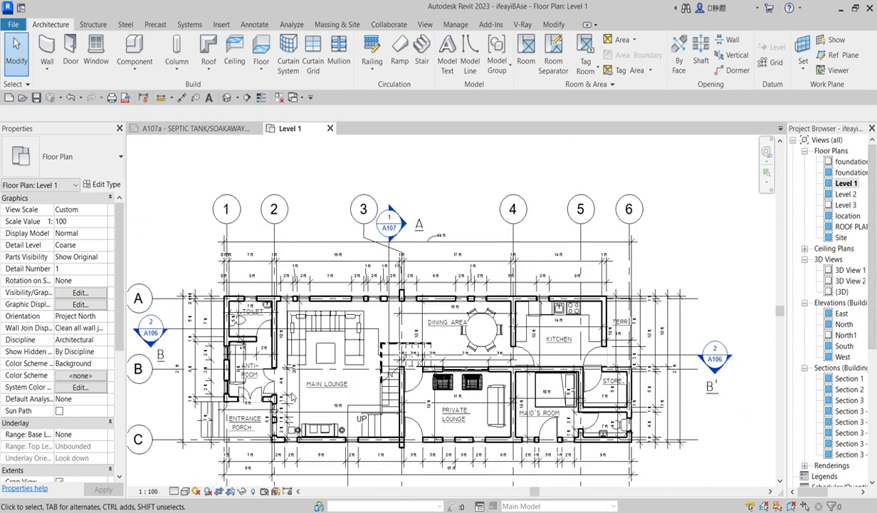
click(853, 196)
double_click(854, 196)
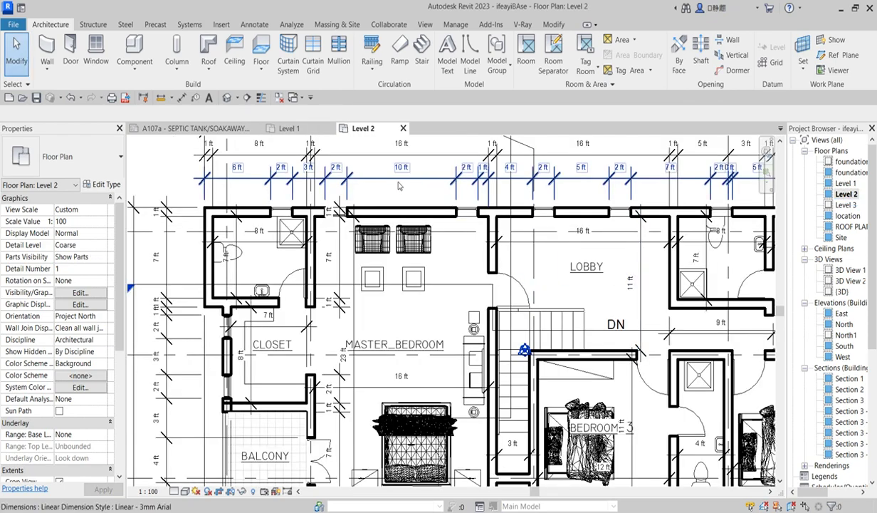
scroll(437, 267, down, 2)
scroll(436, 267, down, 1)
scroll(456, 313, up, 2)
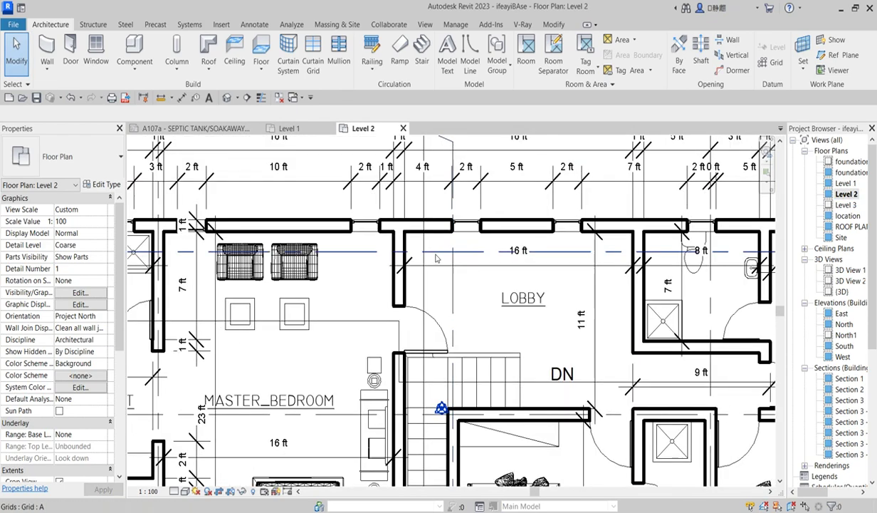
scroll(428, 283, down, 1)
scroll(427, 283, down, 1)
scroll(463, 195, up, 1)
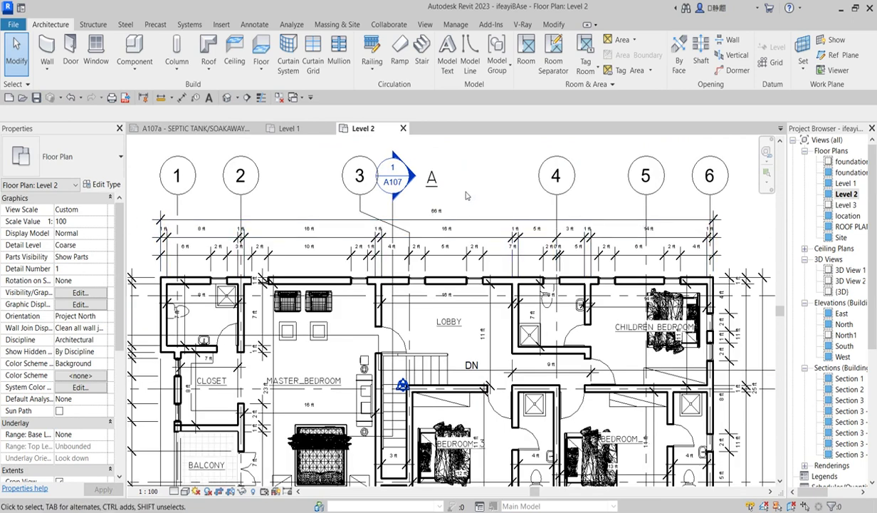
scroll(445, 289, down, 1)
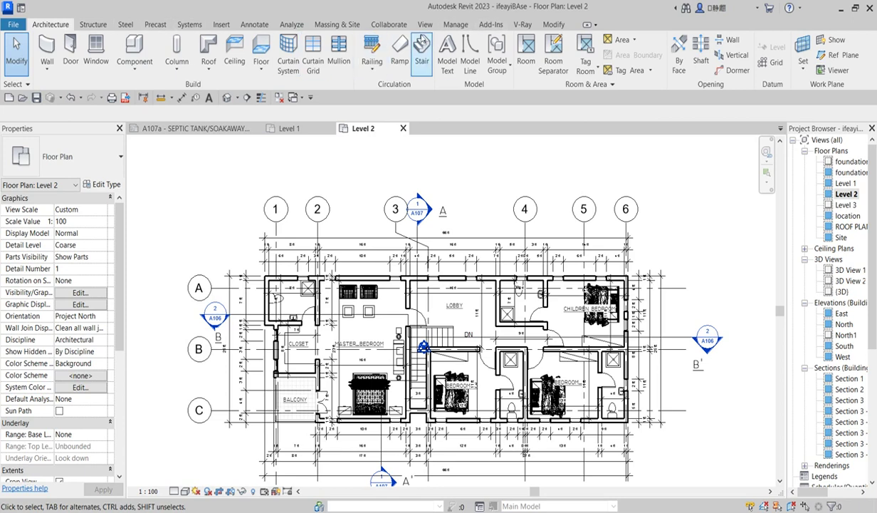
From Manage > Project Units, set the Length units to Millimeters and apply
click(455, 24)
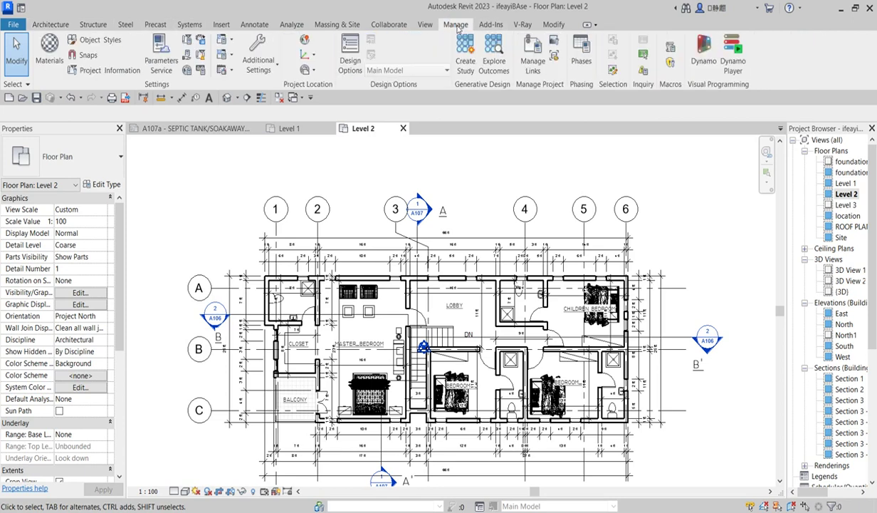
click(202, 71)
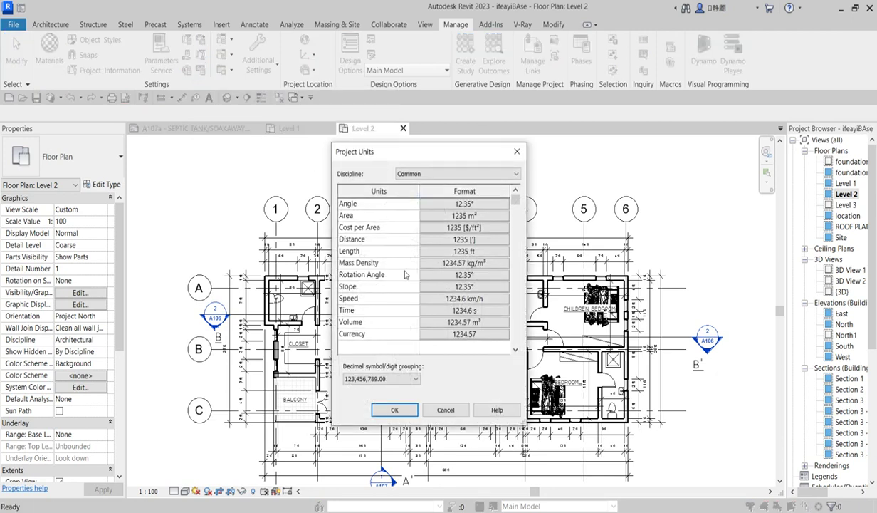
click(460, 240)
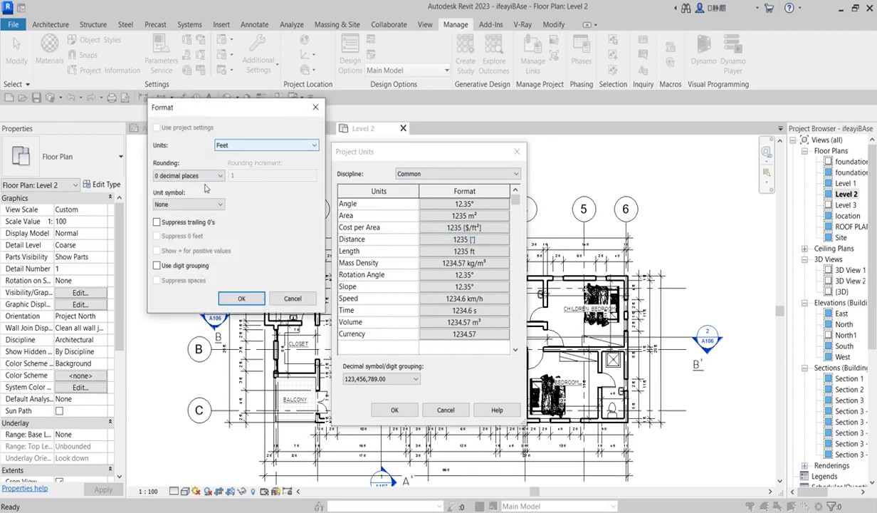
click(316, 107)
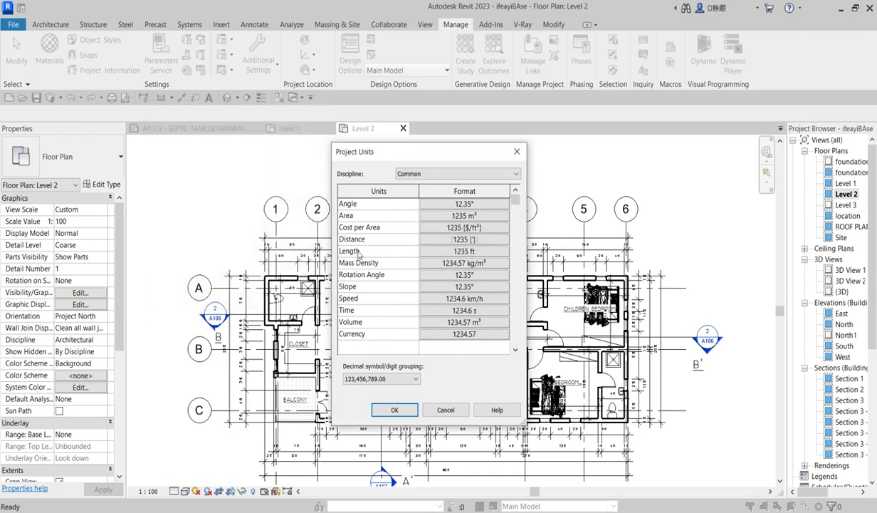
click(464, 251)
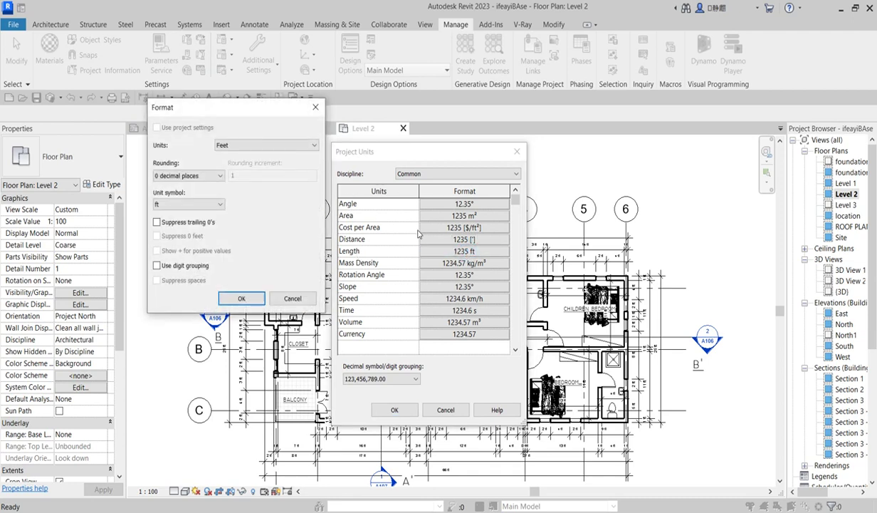
click(307, 146)
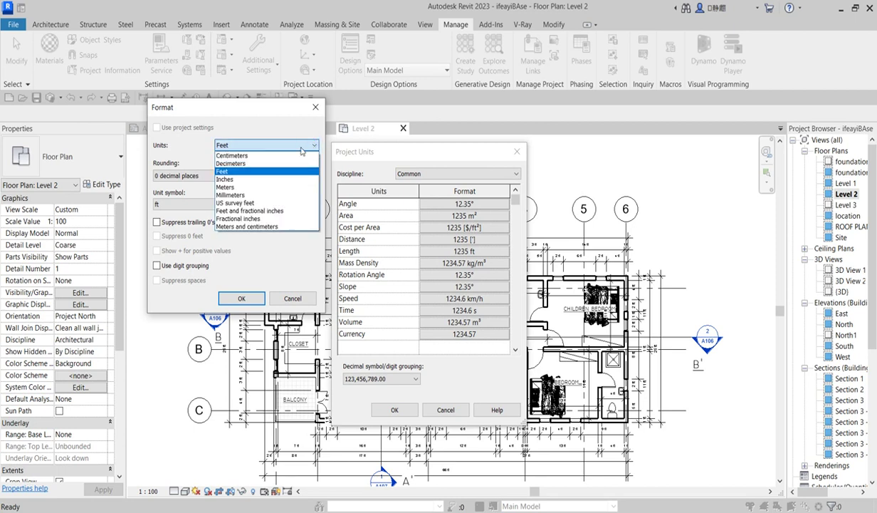
click(231, 194)
click(242, 297)
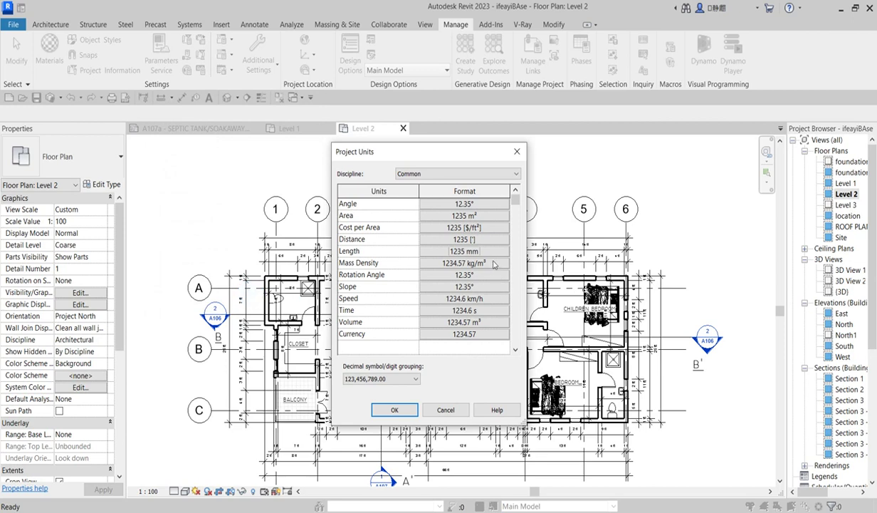
click(394, 409)
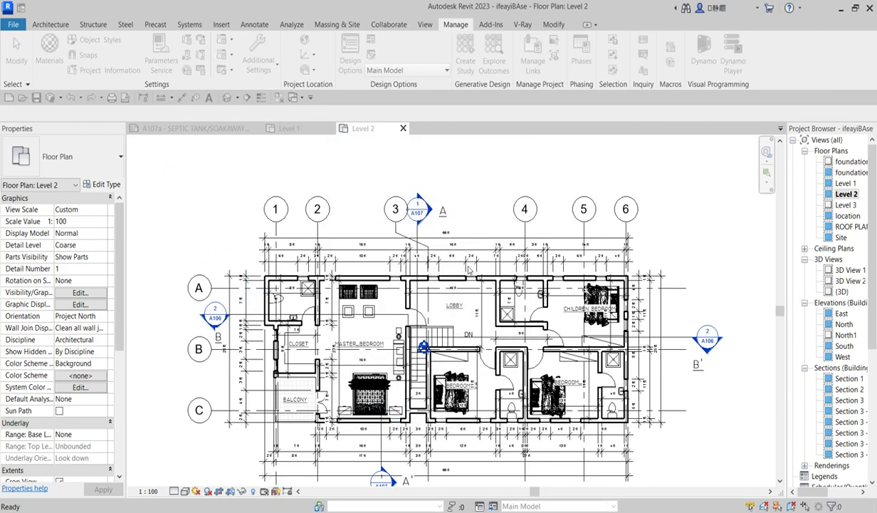
Set the Length unit symbol to None and apply, so dimensions read like 20075
scroll(470, 257, up, 5)
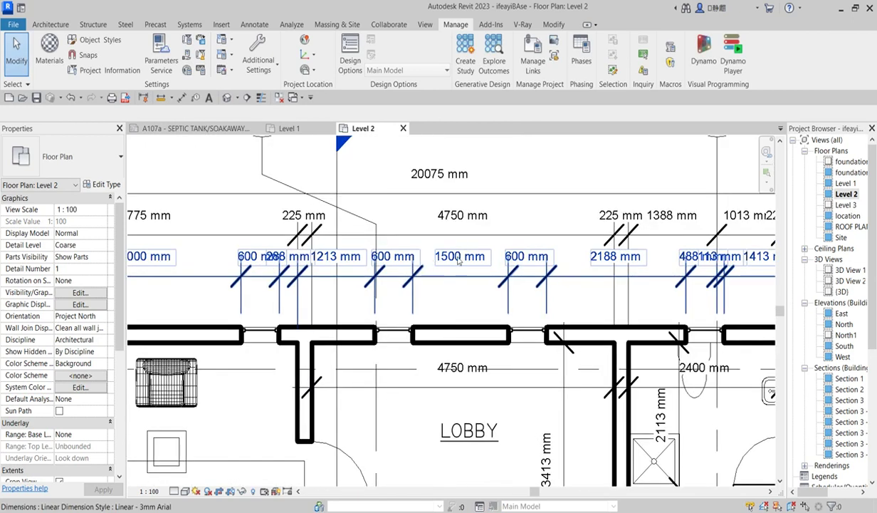
scroll(473, 265, up, 4)
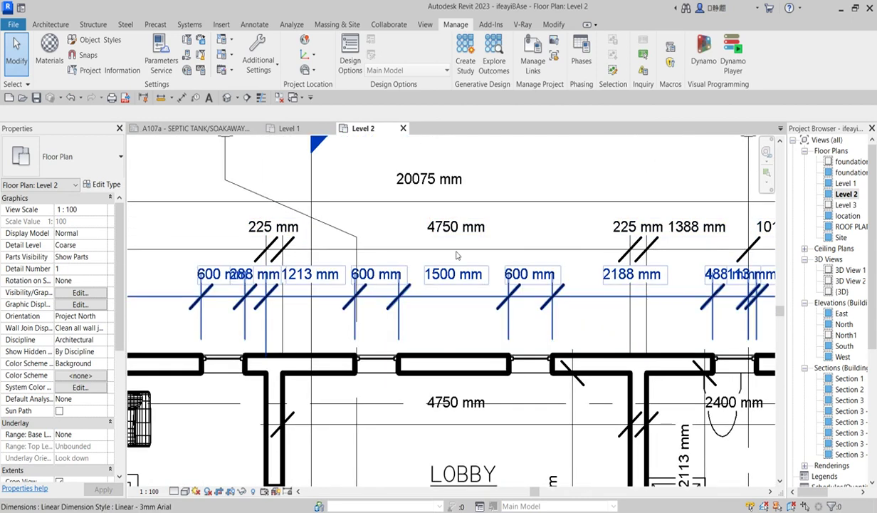
click(201, 70)
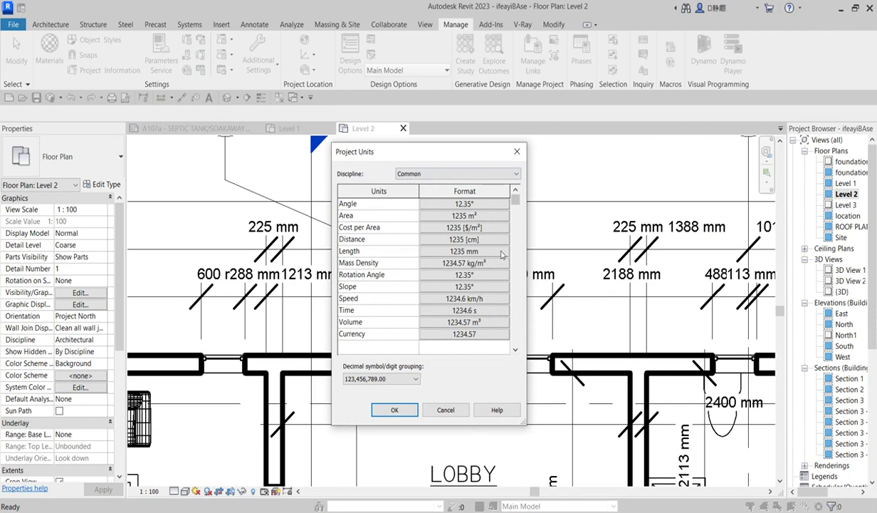
click(464, 251)
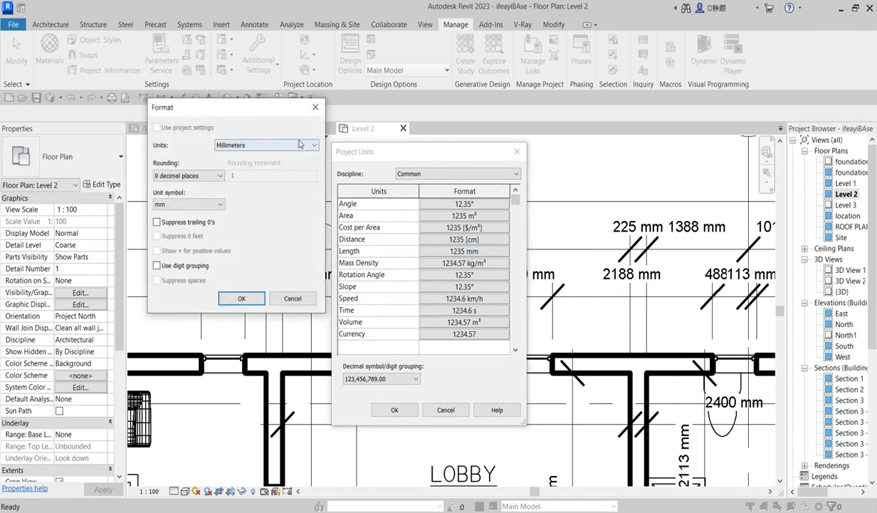
click(210, 202)
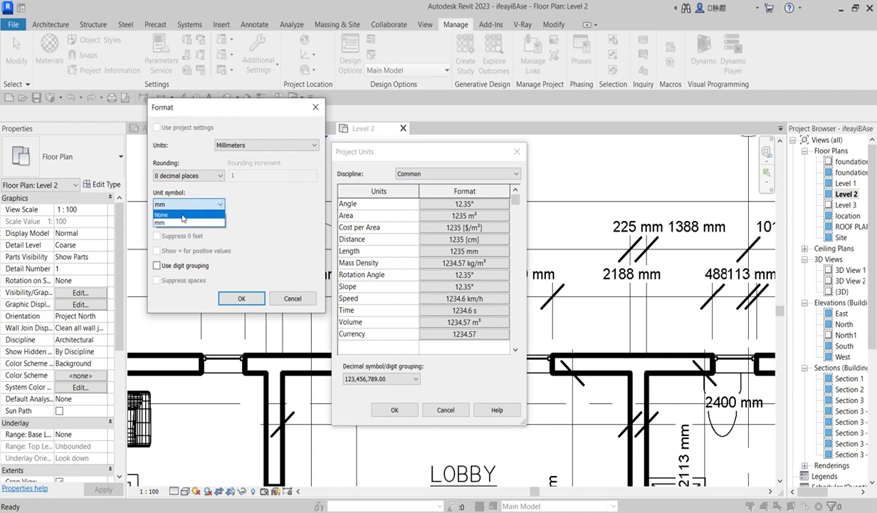
click(184, 215)
click(219, 177)
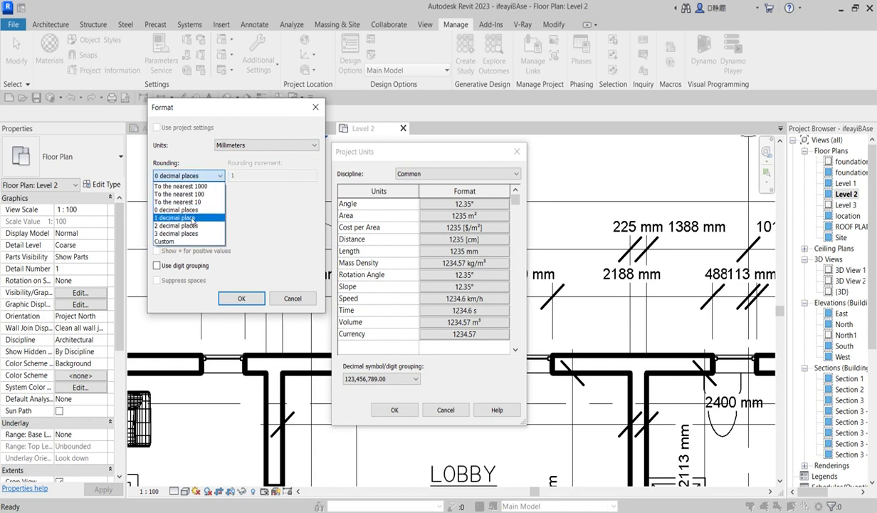
click(242, 299)
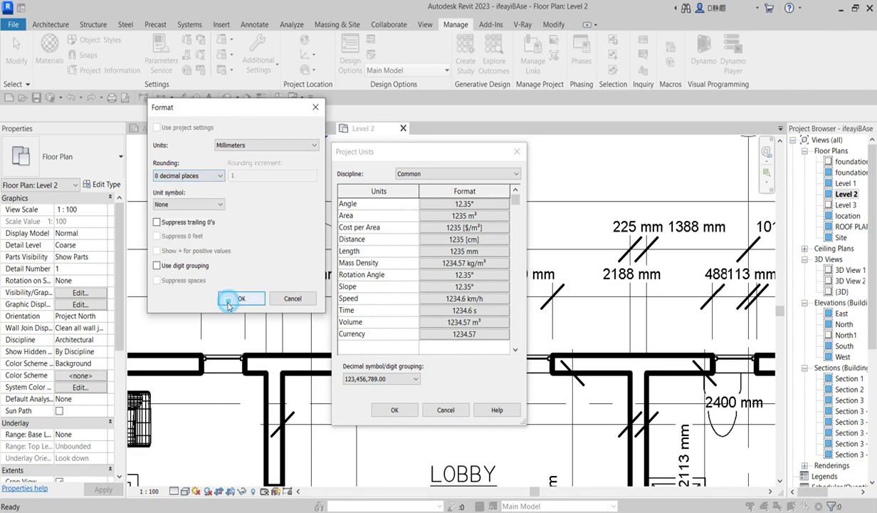
click(242, 299)
click(394, 410)
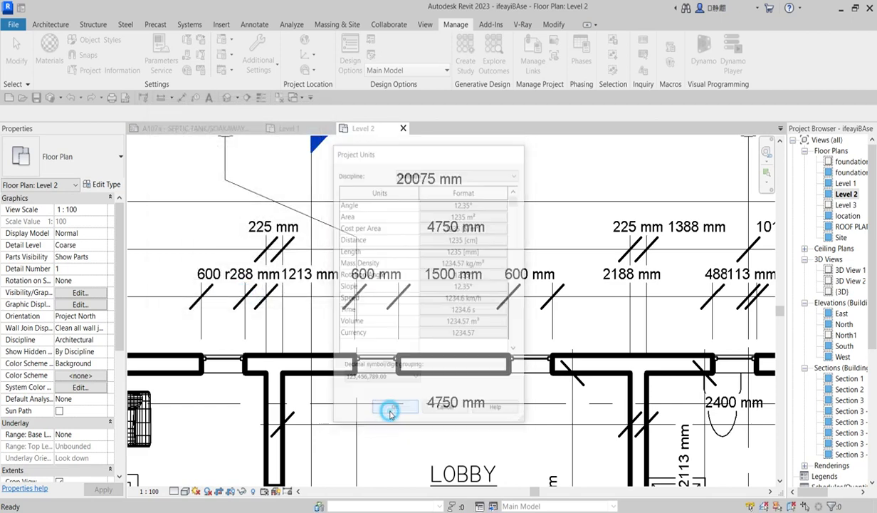
scroll(445, 319, down, 2)
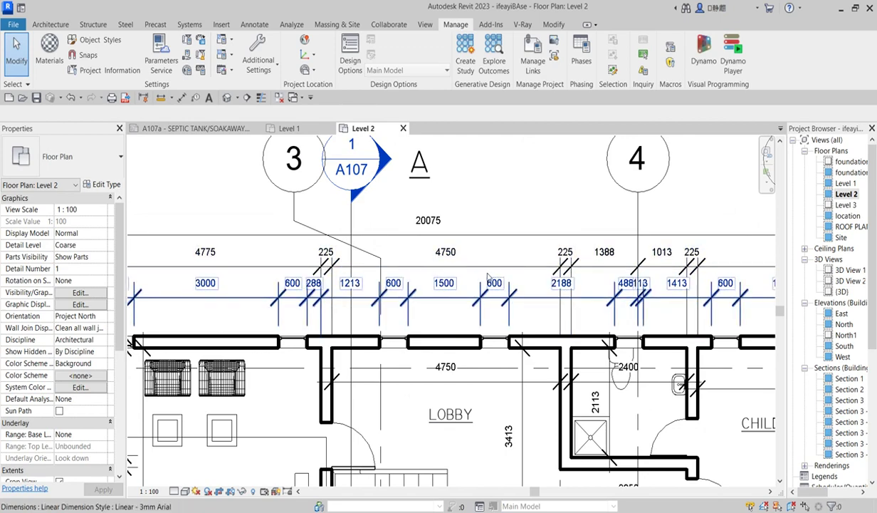
scroll(445, 319, down, 4)
scroll(470, 421, up, 3)
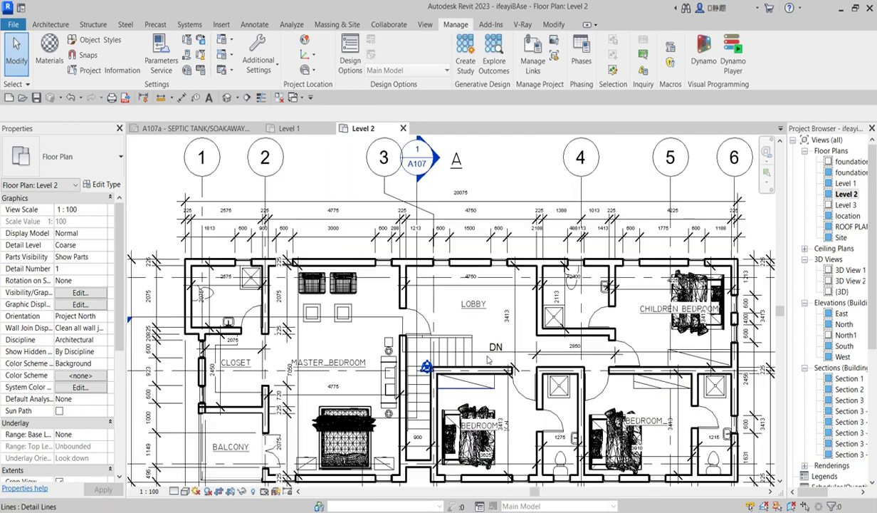
scroll(491, 315, down, 2)
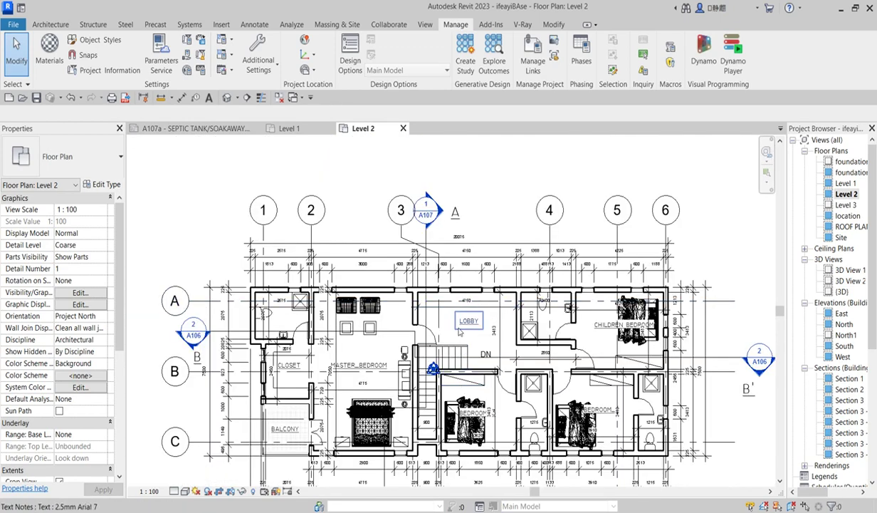
scroll(445, 302, up, 1)
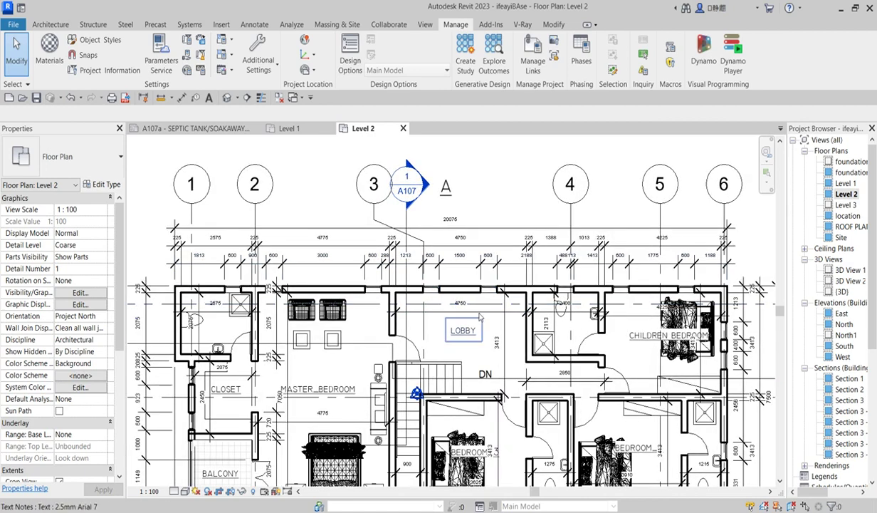
scroll(463, 309, up, 1)
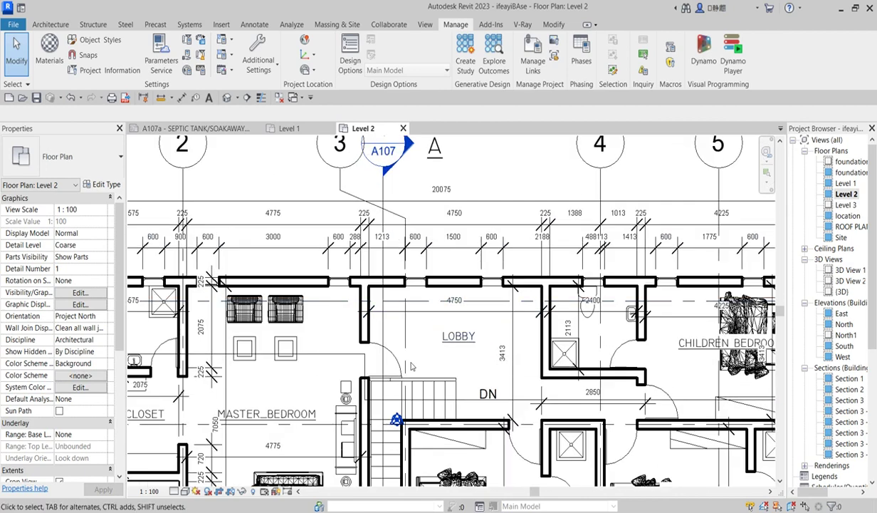
scroll(442, 271, down, 4)
scroll(436, 261, up, 4)
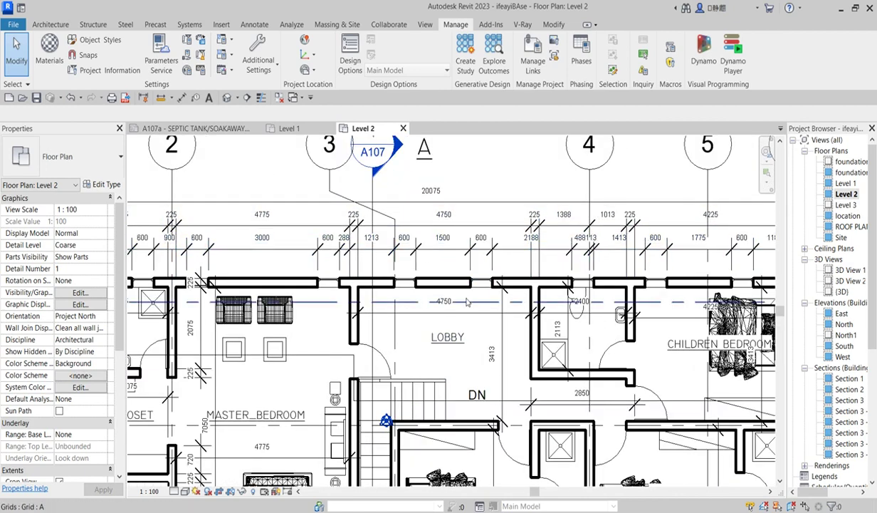
scroll(431, 317, down, 2)
scroll(427, 322, up, 2)
scroll(427, 322, up, 1)
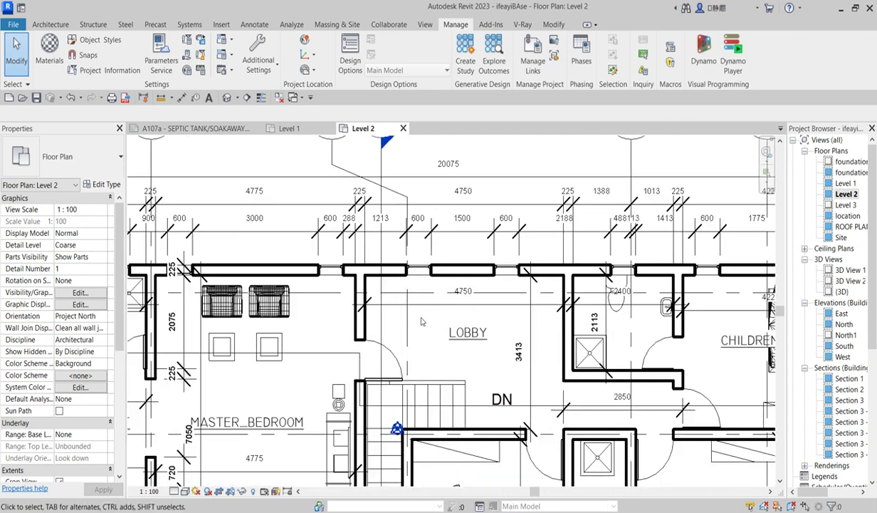